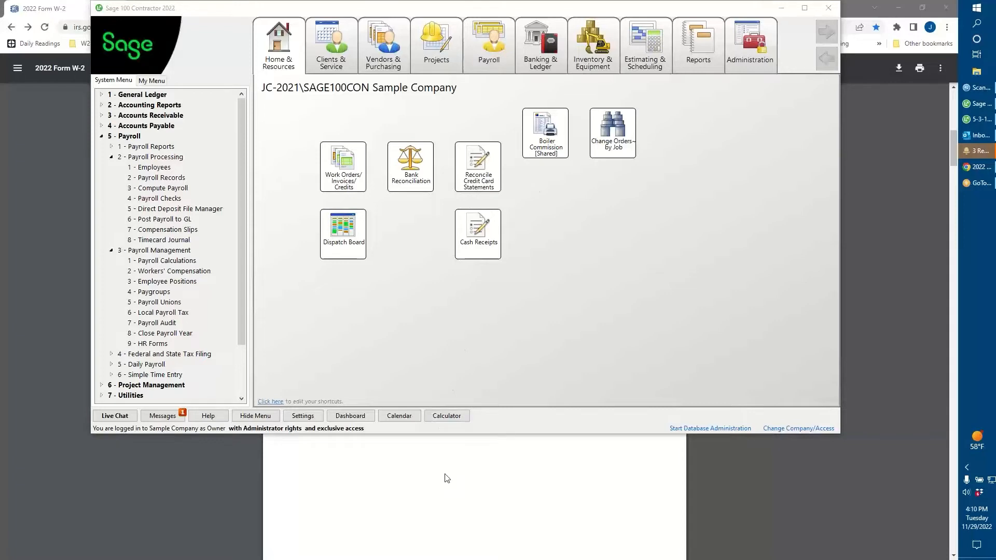
Step: Switch to Chrome to view the blank 2022 Form W-2, and return to Sage 100 Contractor
{"action": "left_click", "coordinate": [447, 478]}
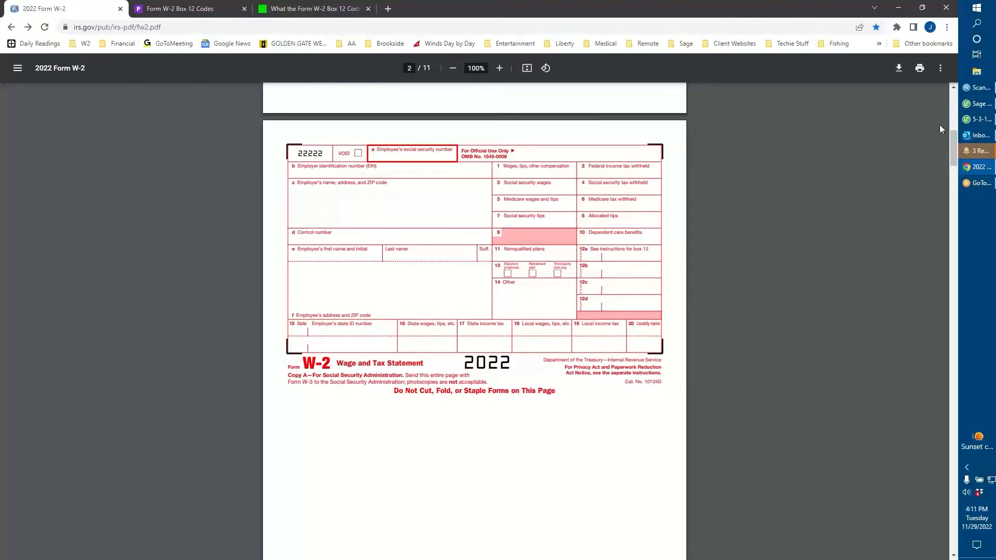
{"action": "mouse_move", "coordinate": [977, 106]}
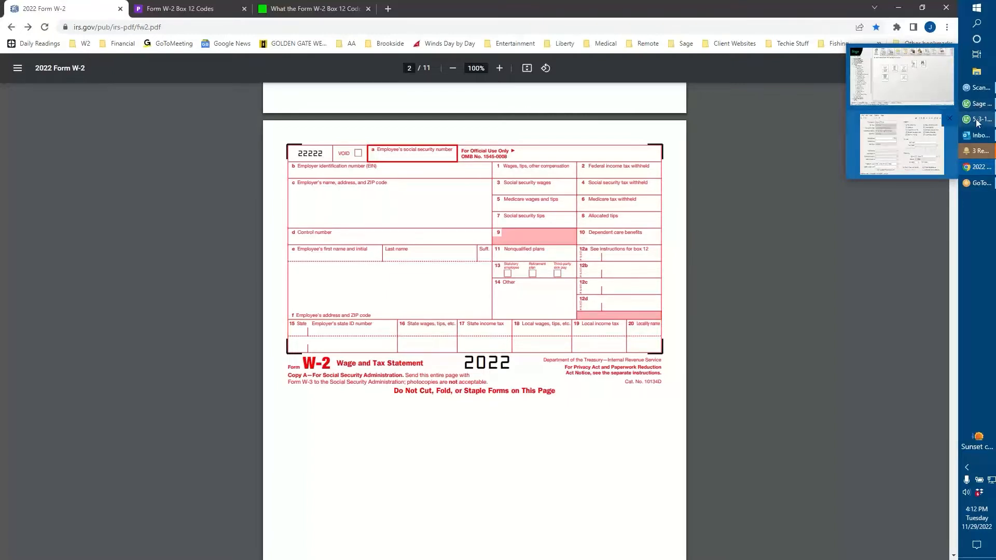
{"action": "left_click", "coordinate": [977, 122]}
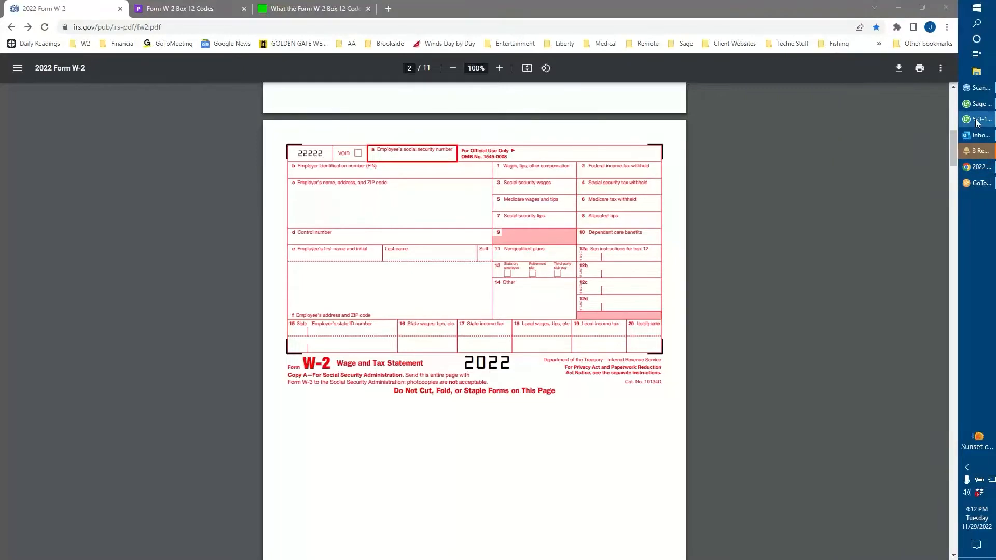
{"action": "left_click", "coordinate": [898, 7]}
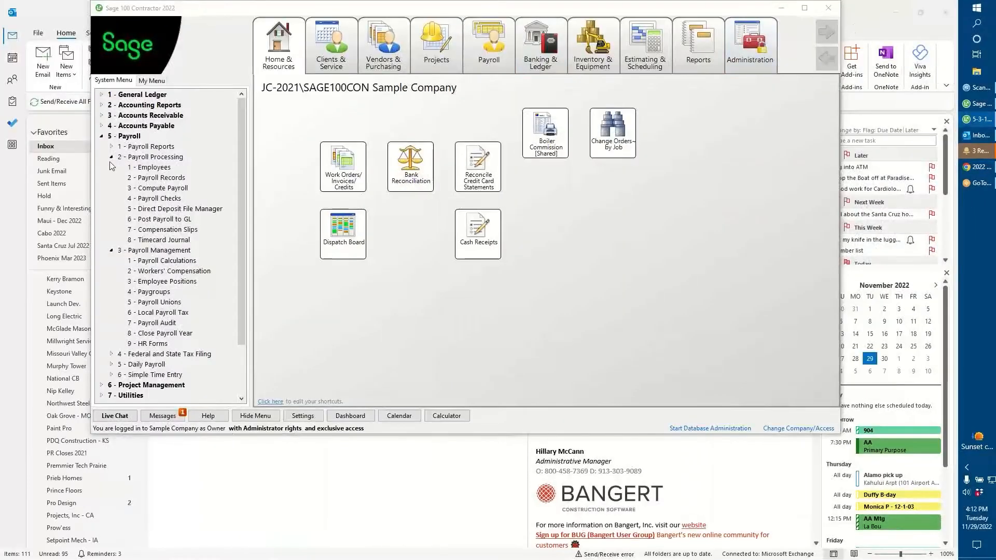
Step: Open Payroll Calculations and go back to the previous calculation, Union 20-Vacation, without saving the pending changes to Union 20-Dues
{"action": "left_click", "coordinate": [153, 261]}
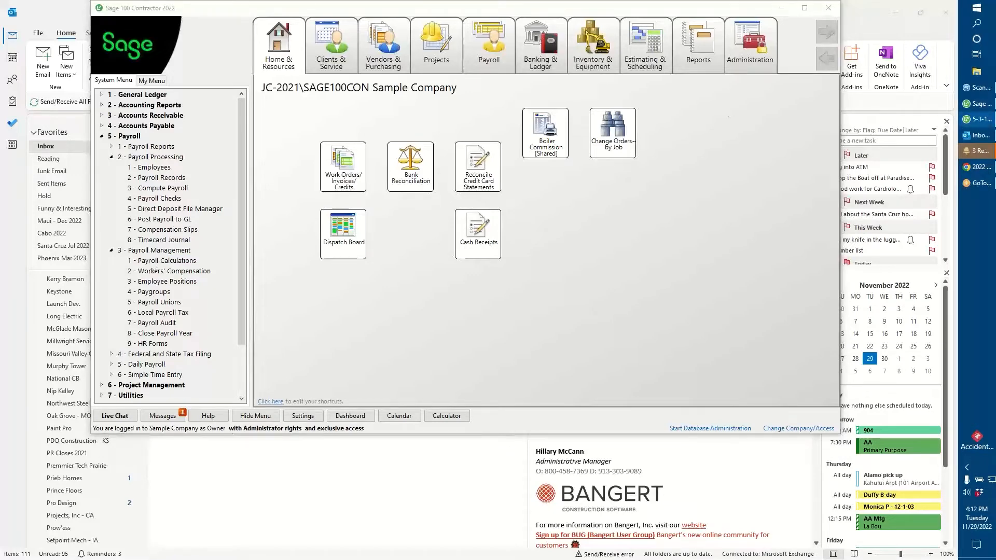
{"action": "left_click_drag", "start_coordinate": [498, 48], "coordinate": [383, 54]}
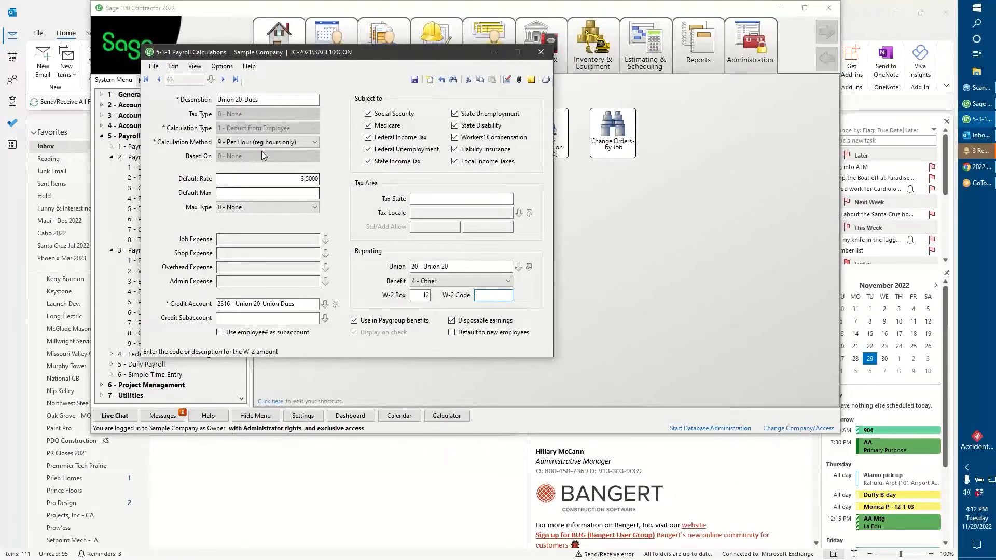
{"action": "left_click", "coordinate": [159, 80]}
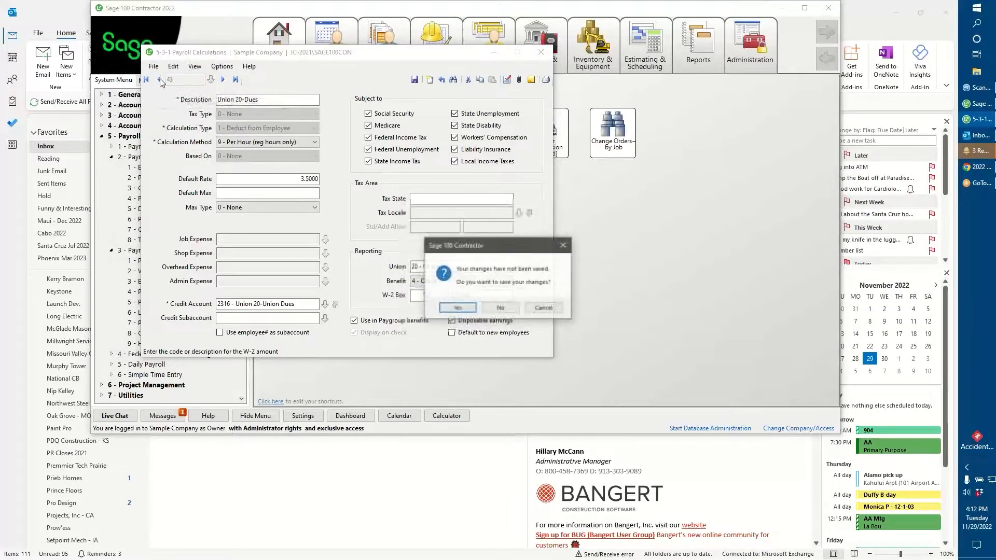
{"action": "left_click", "coordinate": [500, 308]}
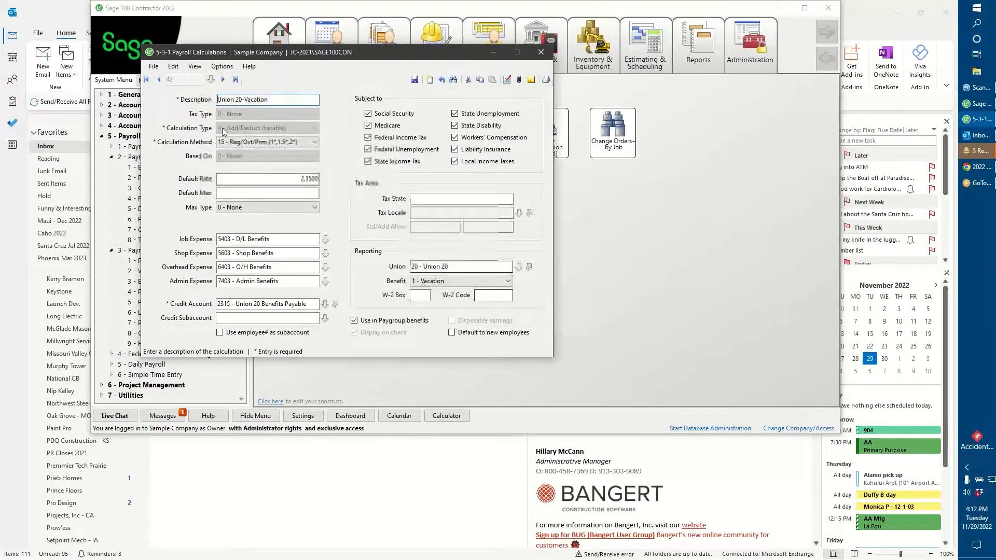
Step: Review the payroll calculations from Employee Social Security and Employee Medicare through to Employee 401K, including the W-2 box and code
{"action": "left_click", "coordinate": [210, 79]}
{"action": "scroll", "coordinate": [250, 103], "scroll_direction": "up", "scroll_amount": 3}
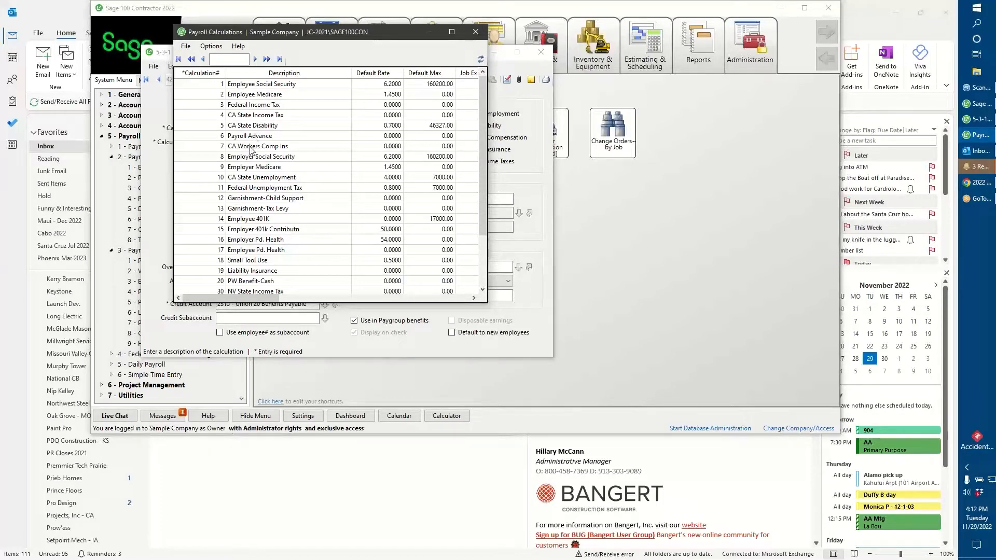
{"action": "double_click", "coordinate": [224, 84]}
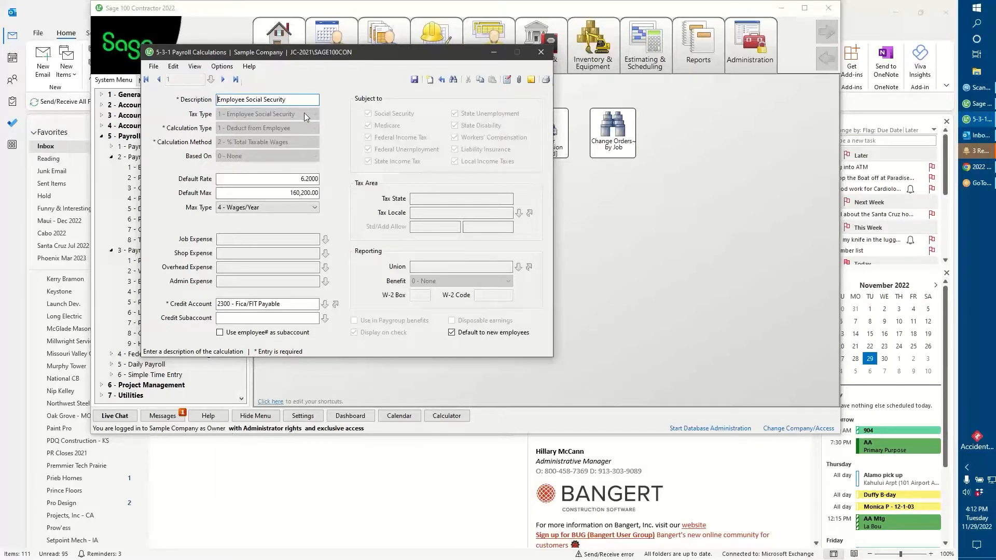
{"action": "left_click", "coordinate": [223, 81]}
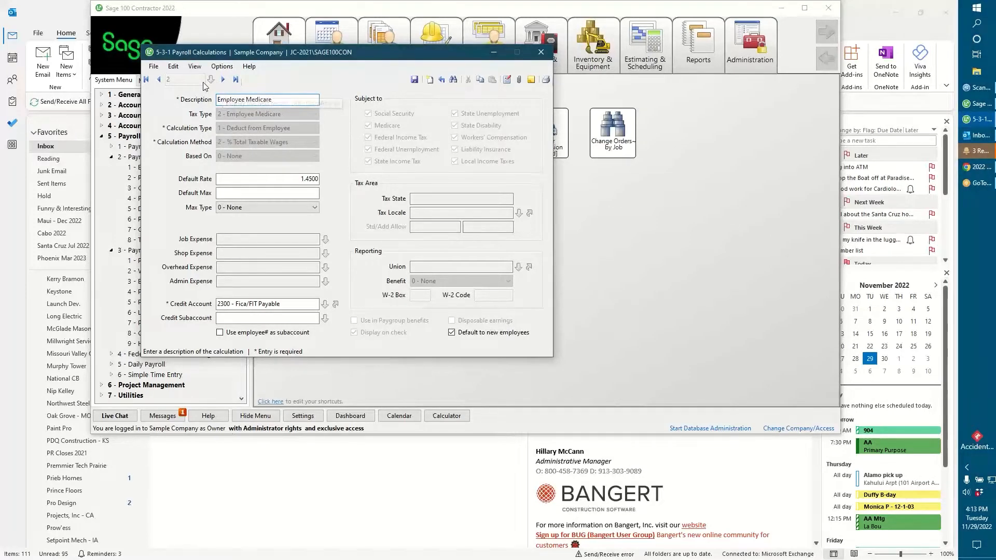
{"action": "left_click", "coordinate": [211, 79]}
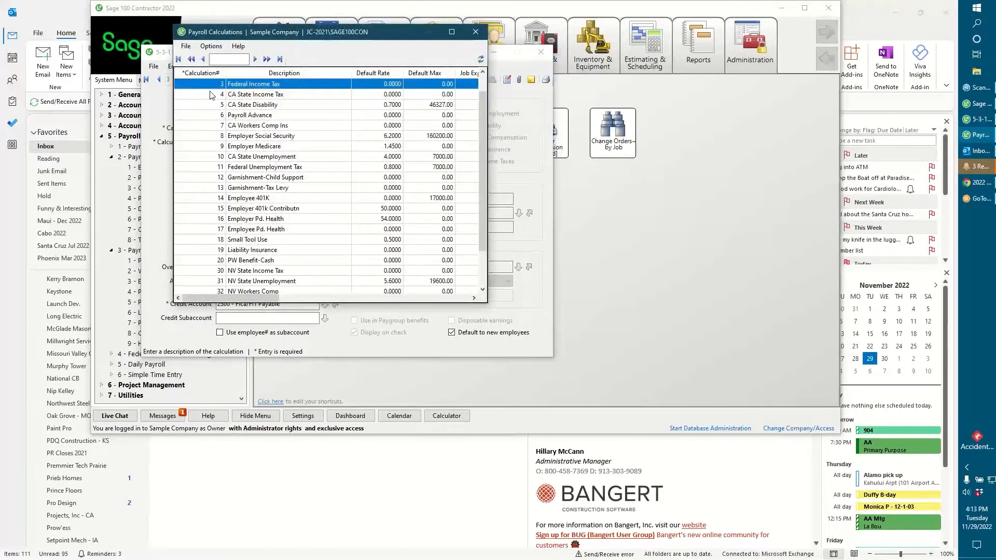
{"action": "double_click", "coordinate": [219, 197]}
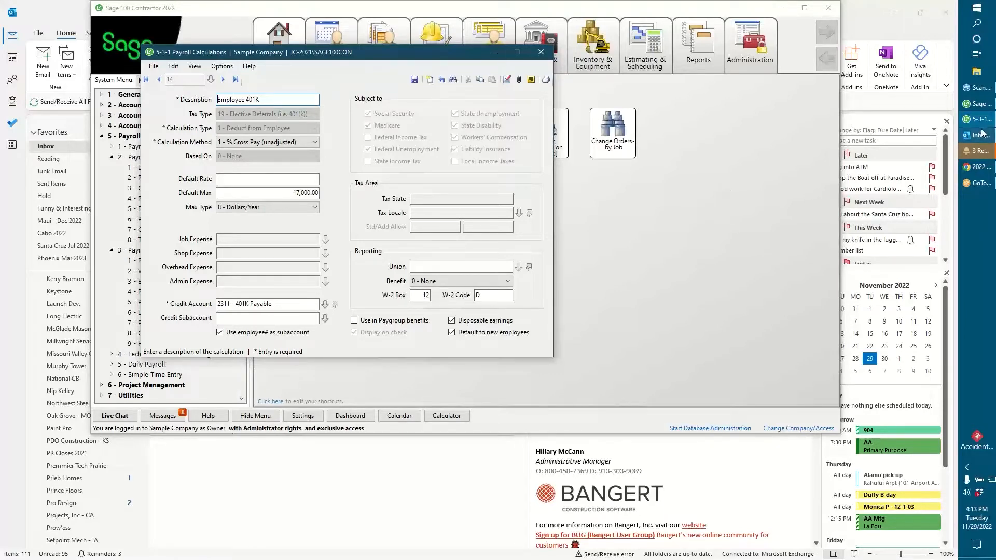
Step: Switch to Chrome and read through the Patriot page's chart of Form W-2 Box 12 codes and explanations
{"action": "mouse_move", "coordinate": [985, 127]}
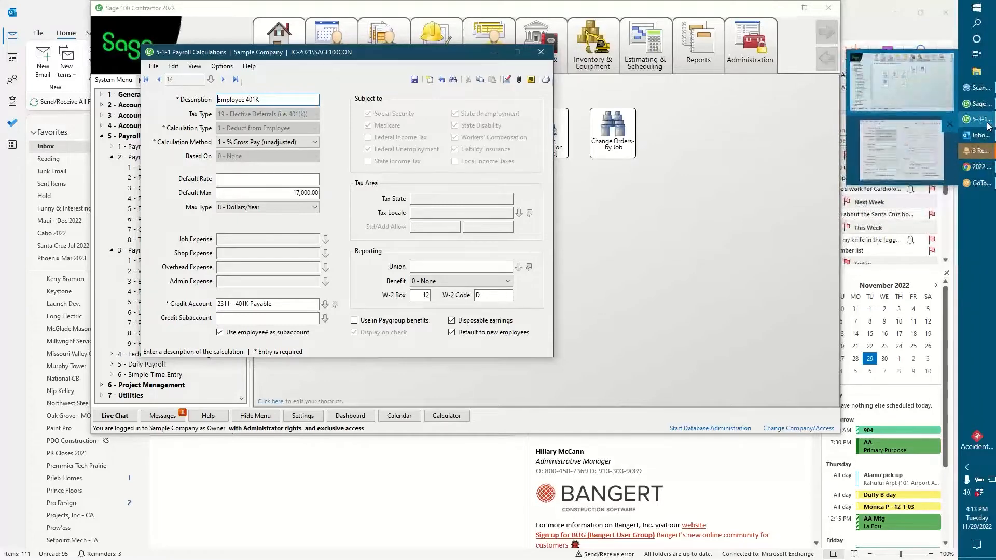
{"action": "left_click", "coordinate": [977, 166]}
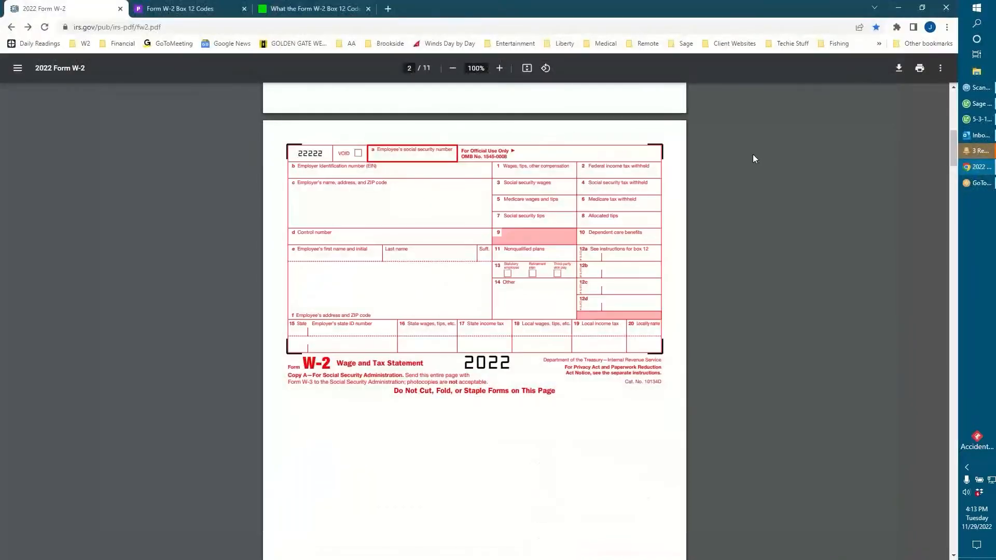
{"action": "left_click", "coordinate": [214, 10]}
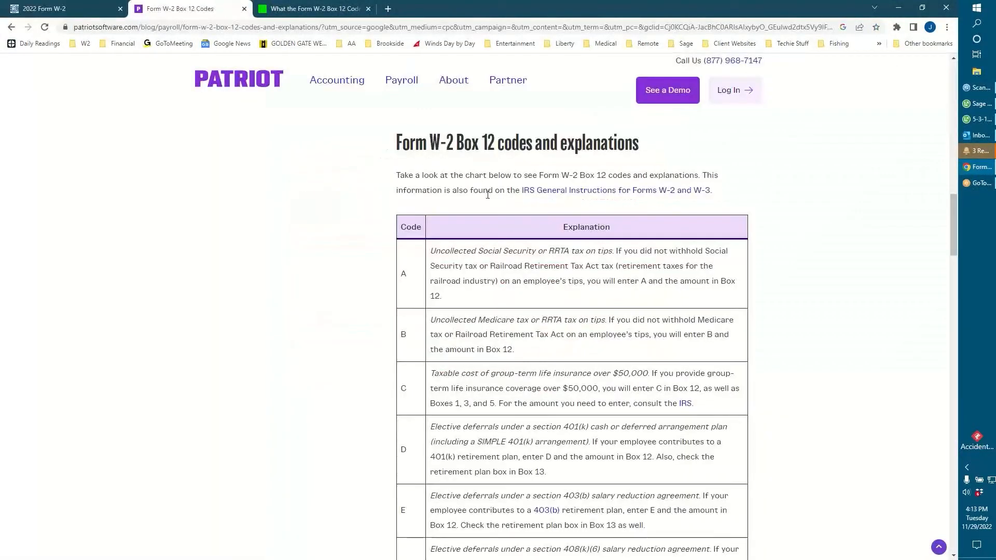
{"action": "scroll", "coordinate": [536, 307], "scroll_direction": "down", "scroll_amount": 1}
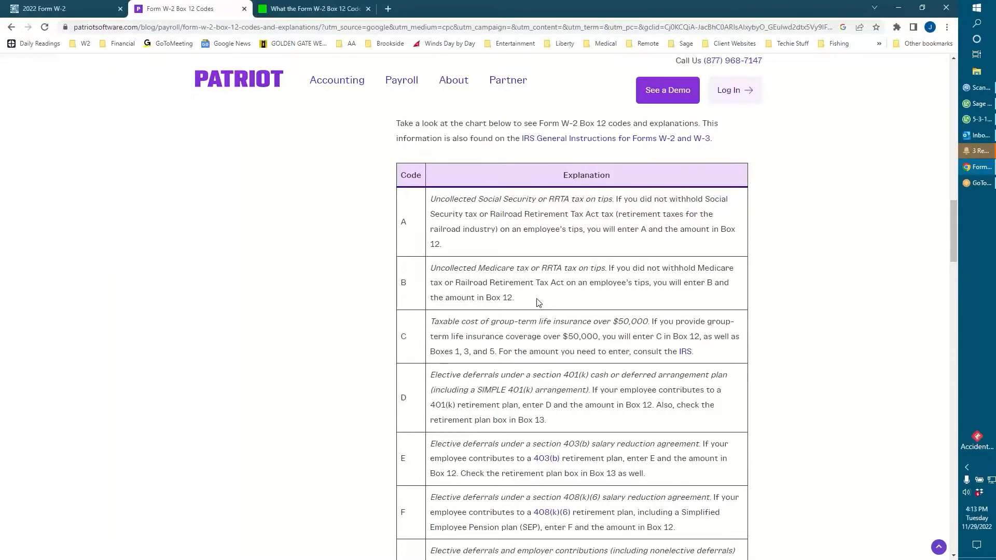
{"action": "scroll", "coordinate": [538, 302], "scroll_direction": "down", "scroll_amount": 6}
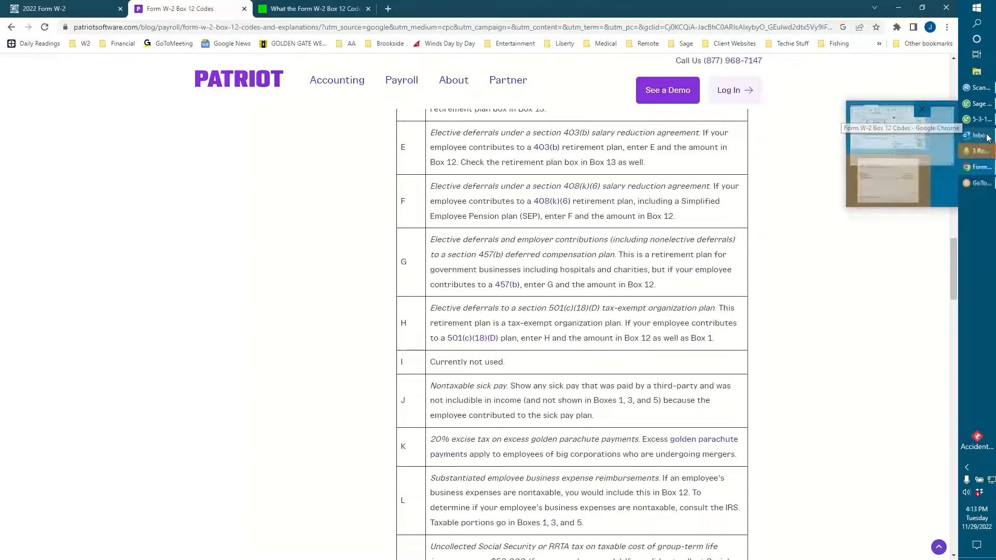
Step: Switch to Sage 100 Contractor and open Federal Forms under Federal and State Tax Filing
{"action": "left_click", "coordinate": [979, 105]}
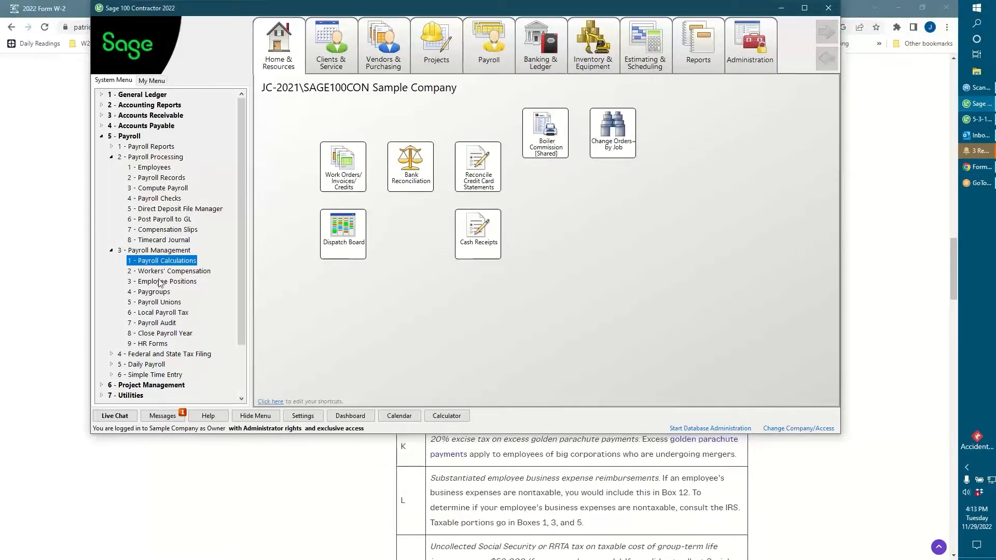
{"action": "left_click", "coordinate": [111, 250]}
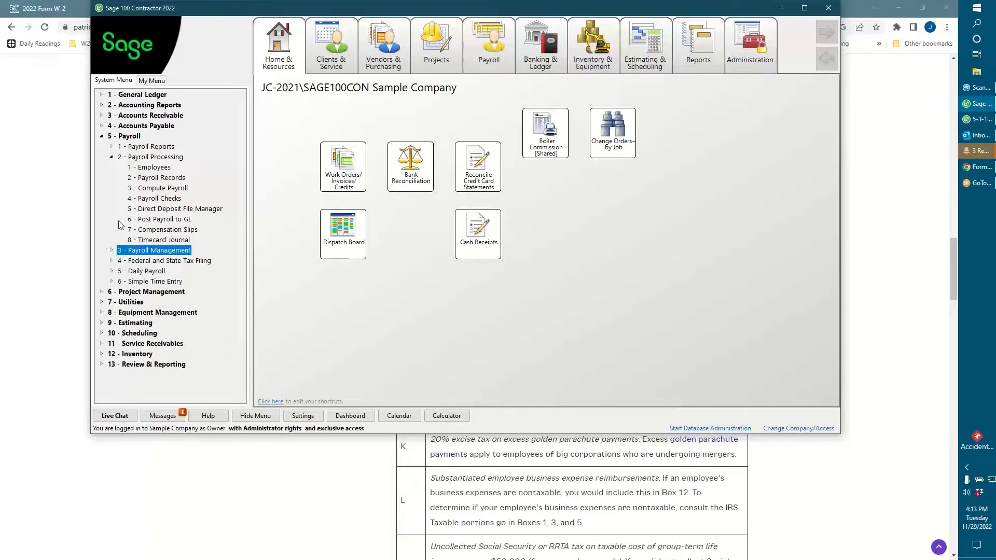
{"action": "left_click", "coordinate": [111, 260]}
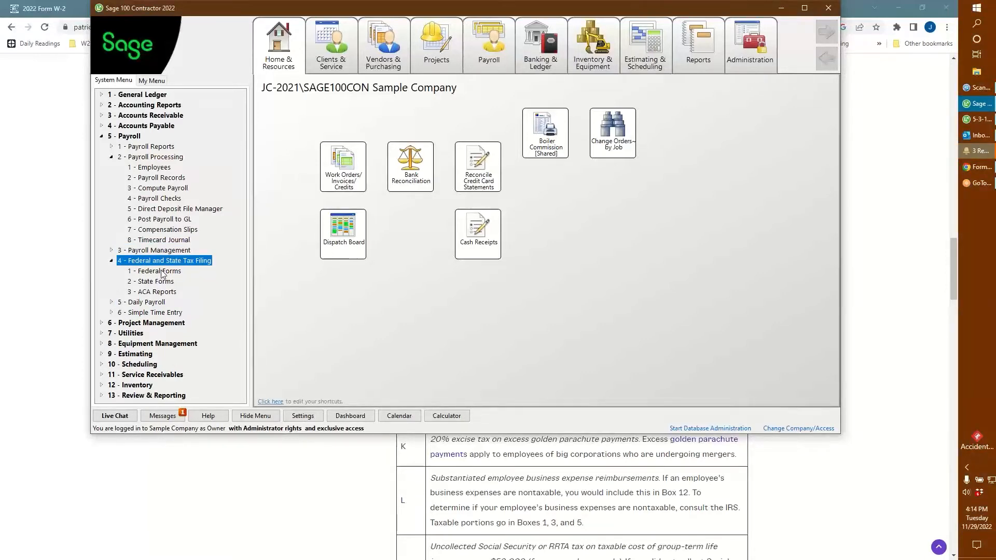
{"action": "left_click", "coordinate": [161, 271]}
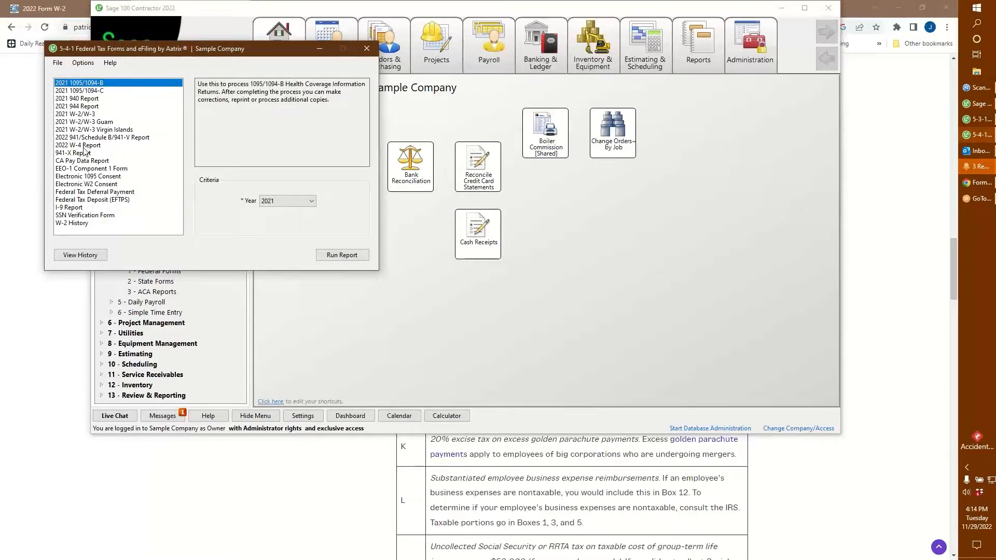
Step: Run the 2021 W-2/W-3 report for year 2022, continuing with the expired forms and accepting the reporting period mismatch
{"action": "left_click", "coordinate": [76, 114]}
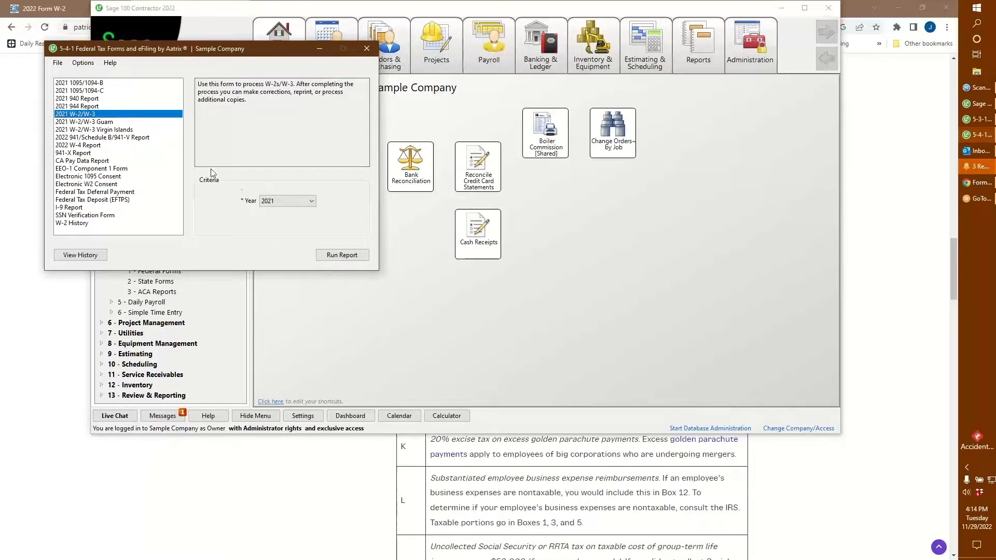
{"action": "left_click", "coordinate": [313, 201]}
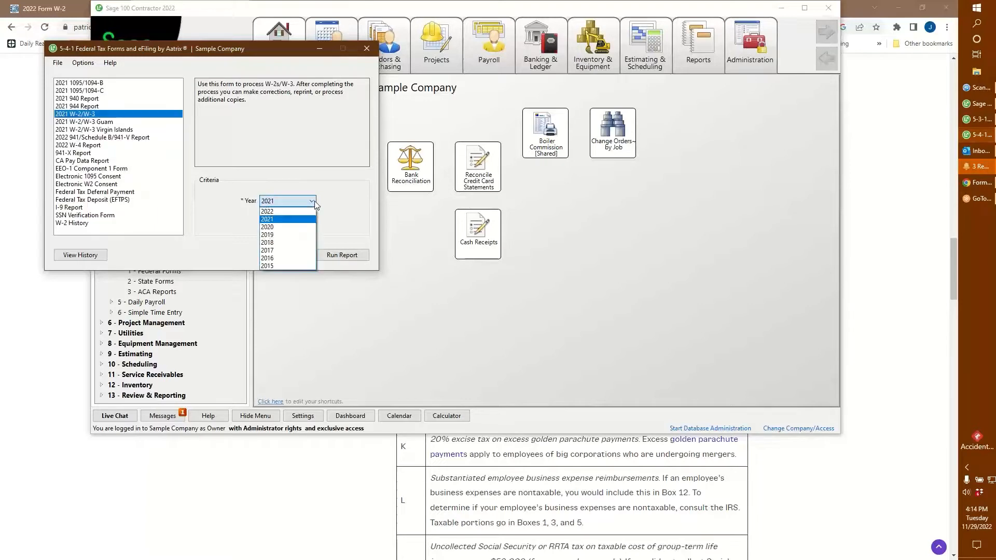
{"action": "left_click", "coordinate": [296, 212]}
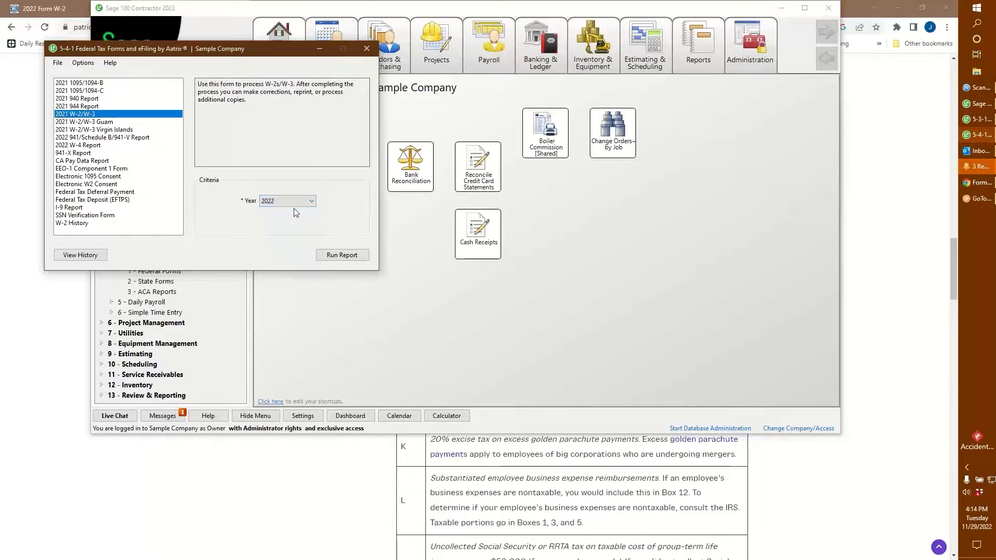
{"action": "left_click", "coordinate": [341, 256]}
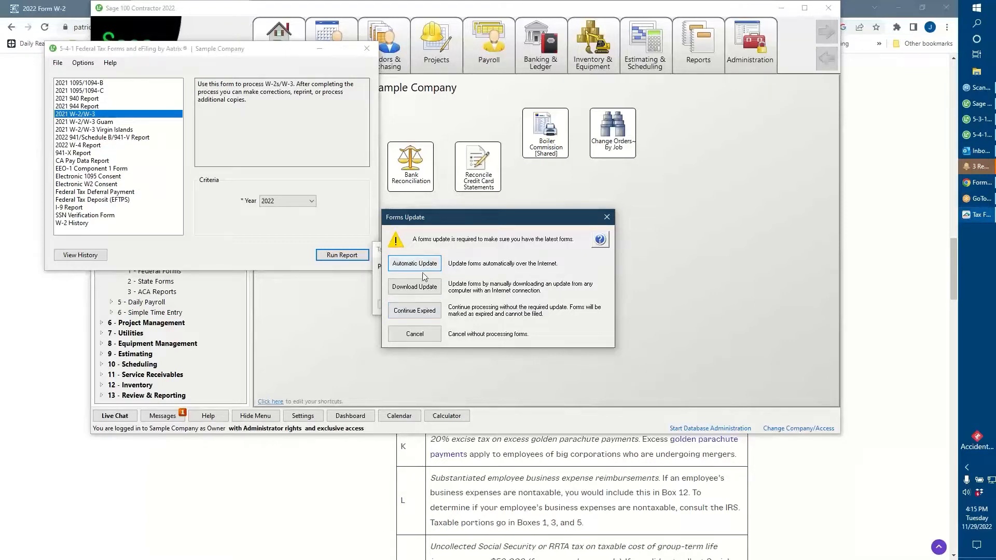
{"action": "left_click", "coordinate": [414, 311]}
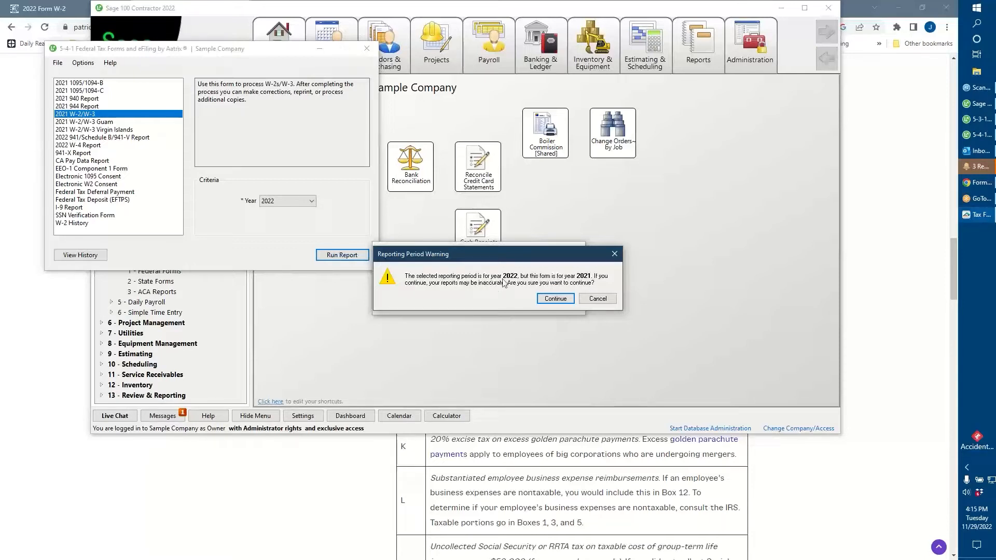
{"action": "left_click", "coordinate": [555, 299]}
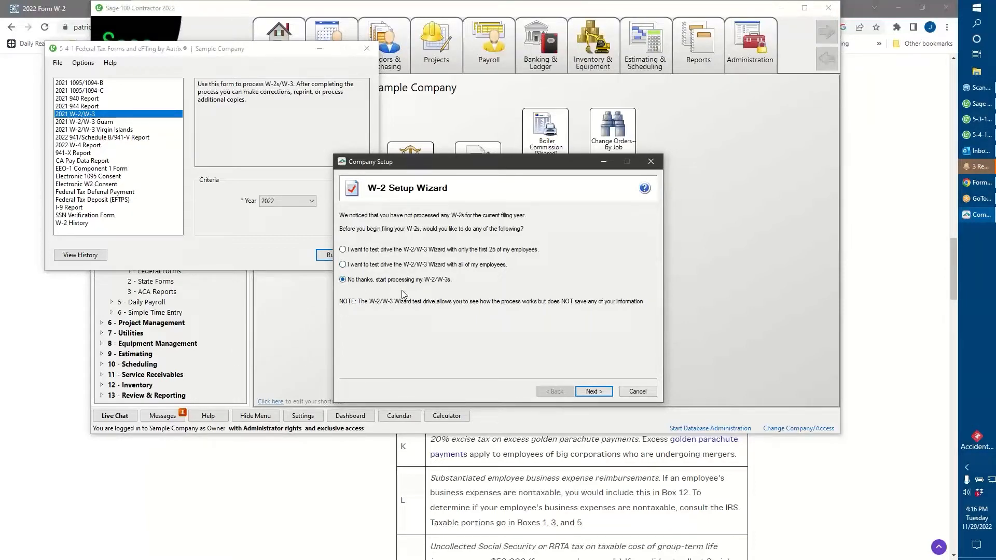
Step: Start processing the W-2/W-3s without a test drive, accept the company FEIN, and specify a single payroll data file for the EIN
{"action": "left_click", "coordinate": [590, 393]}
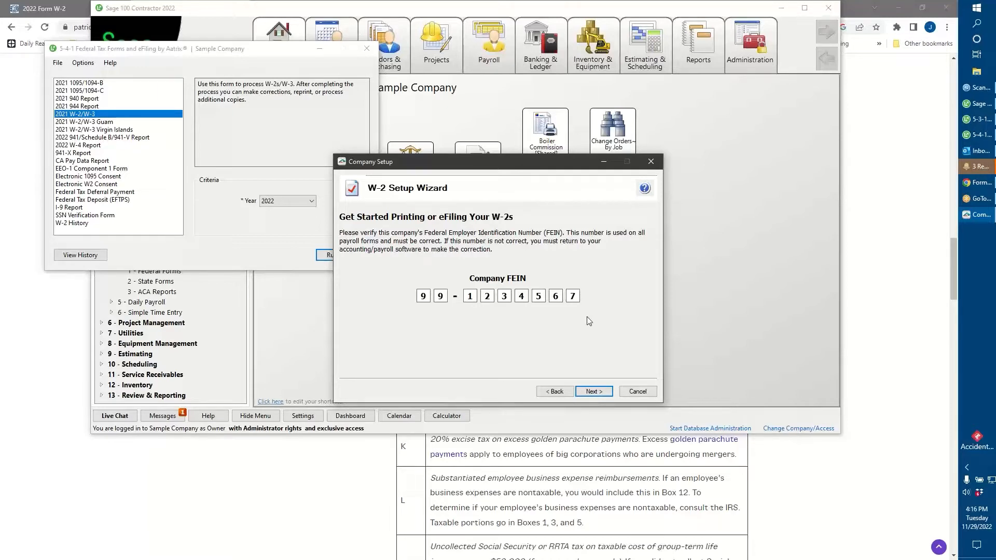
{"action": "left_click", "coordinate": [600, 395]}
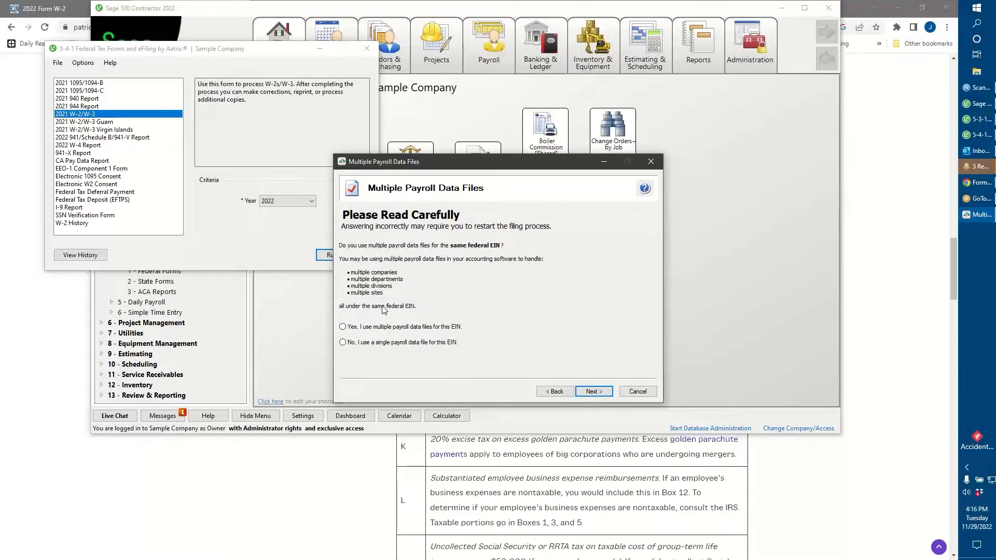
{"action": "left_click", "coordinate": [342, 342]}
{"action": "left_click", "coordinate": [593, 391]}
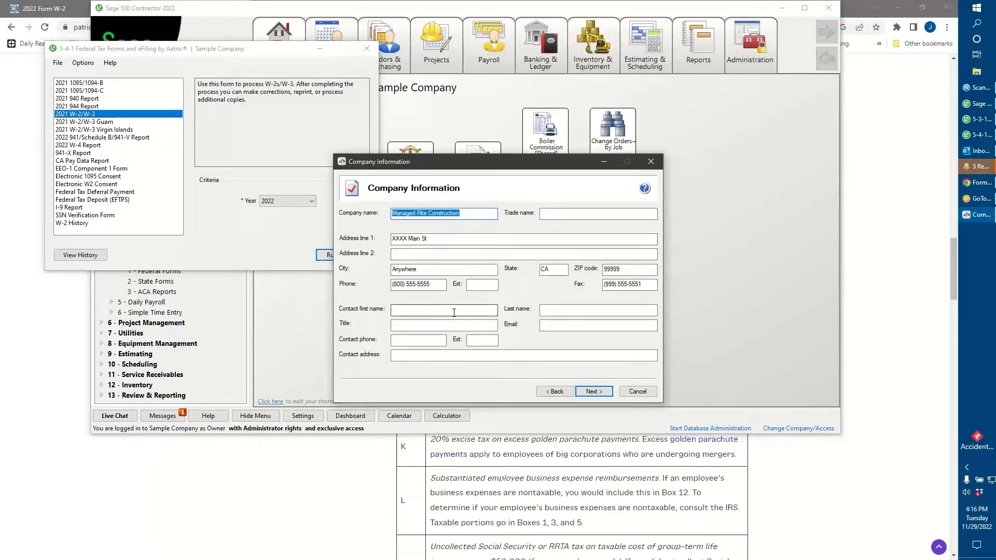
Step: Replace the placeholder street number in the company's address line 1 with a numeric one and accept the company information
{"action": "left_click", "coordinate": [431, 308]}
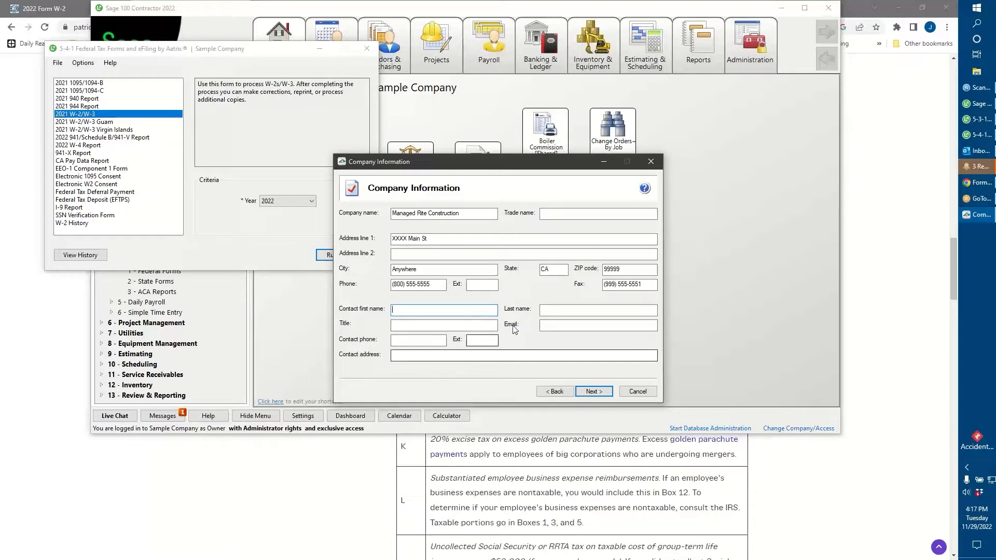
{"action": "left_click", "coordinate": [598, 393]}
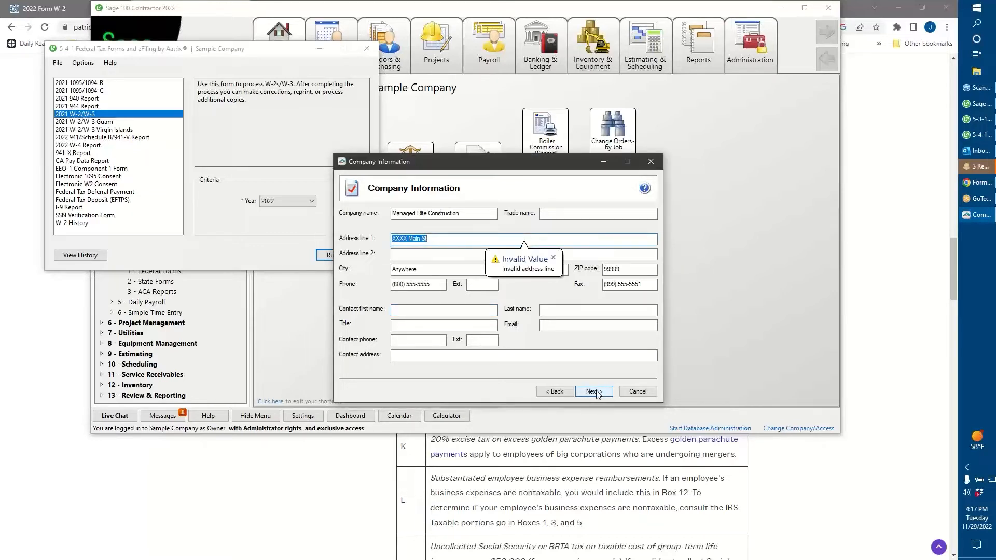
{"action": "double_click", "coordinate": [402, 238]}
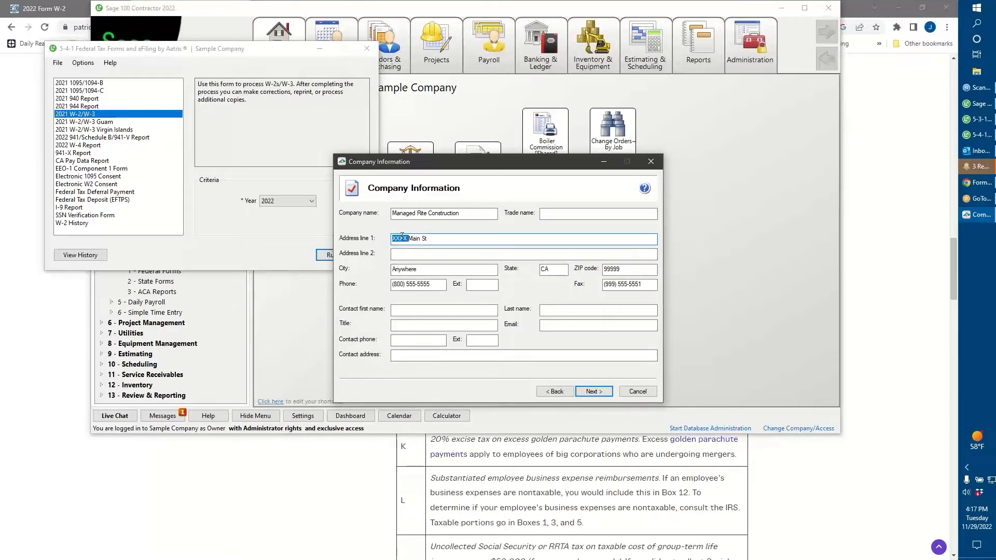
{"action": "type", "text": "1234"}
{"action": "left_click", "coordinate": [601, 394]}
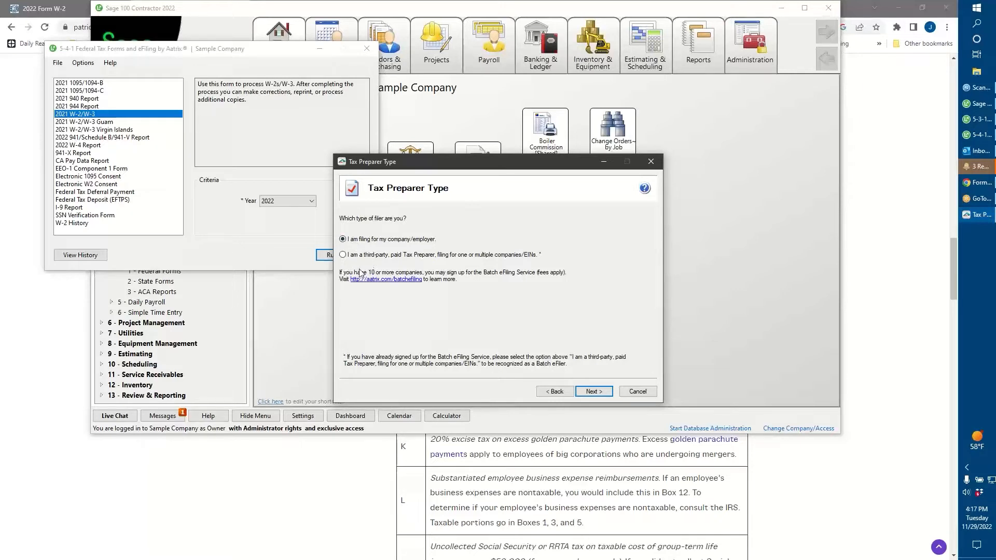
Step: Confirm filing for your own company and enter the California State Withholding tax account number in the required format
{"action": "left_click", "coordinate": [600, 392]}
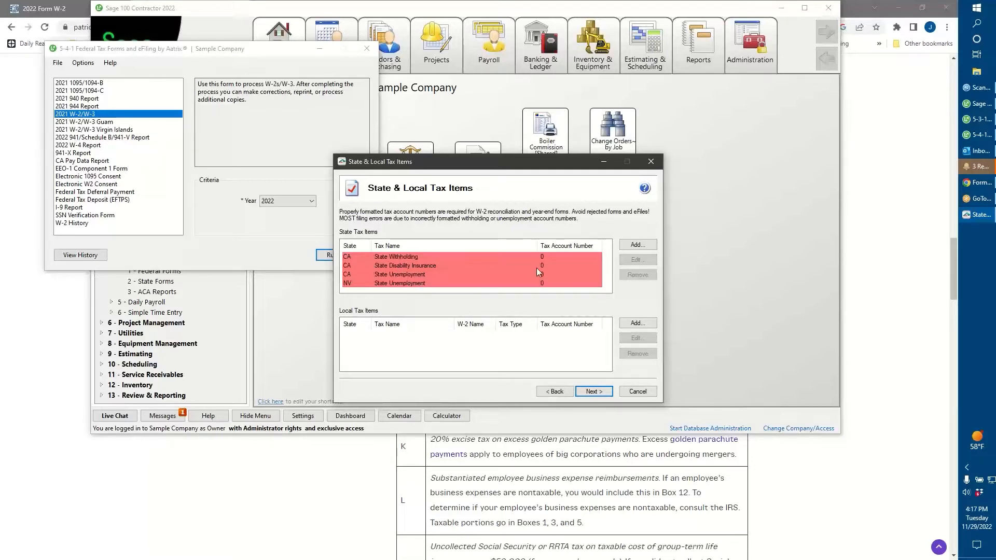
{"action": "left_click", "coordinate": [454, 256]}
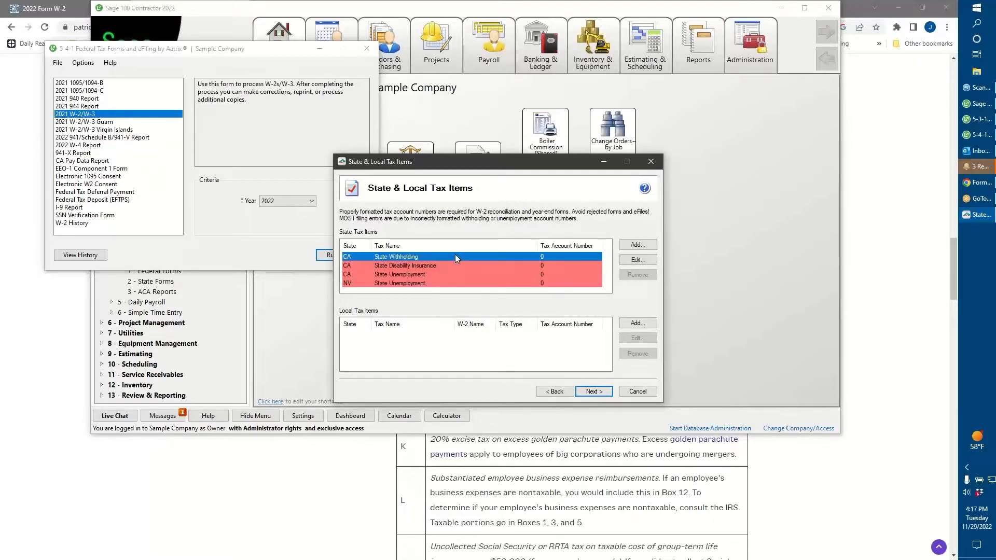
{"action": "left_click", "coordinate": [633, 261]}
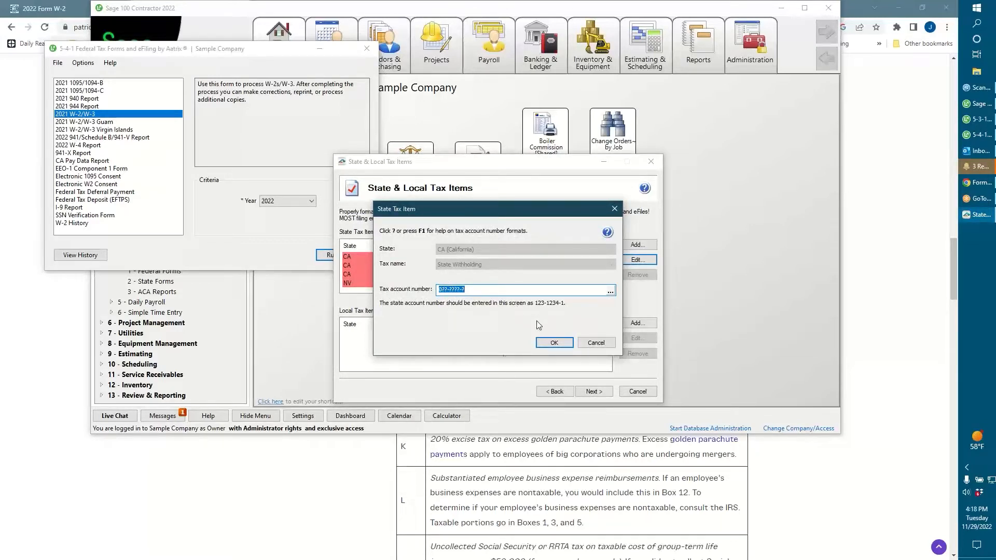
{"action": "left_click", "coordinate": [443, 292]}
{"action": "type", "text": "999-9999-9"}
{"action": "left_click", "coordinate": [554, 343]}
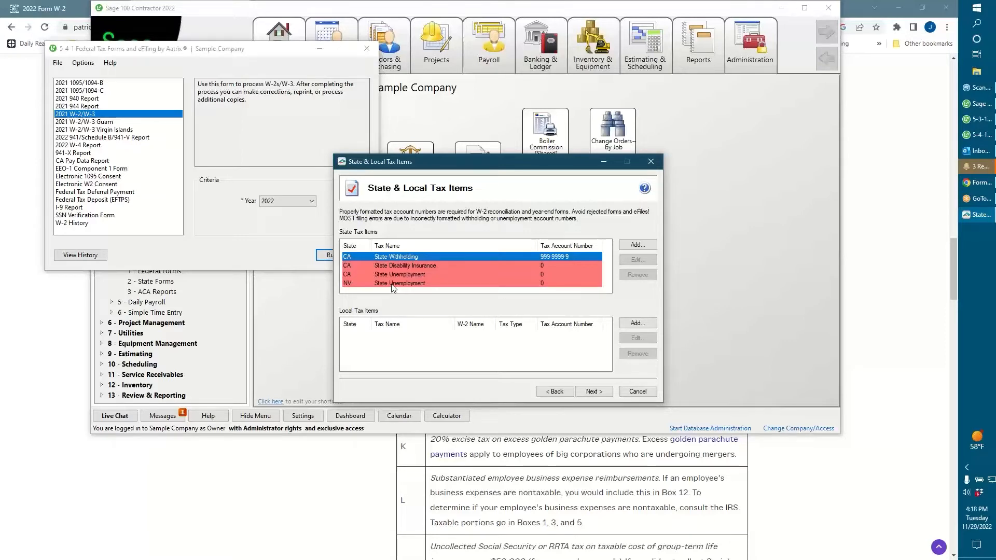
Step: Enter the Nevada State Unemployment tax account number in the required nine-digit format
{"action": "left_click", "coordinate": [552, 283]}
{"action": "left_click", "coordinate": [630, 260]}
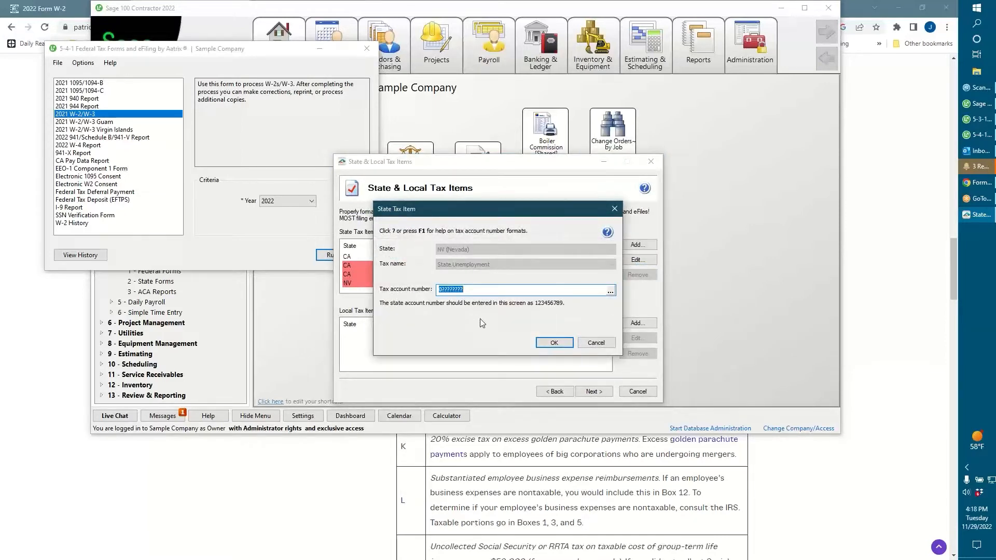
{"action": "type", "text": "999999999"}
{"action": "left_click", "coordinate": [554, 343]}
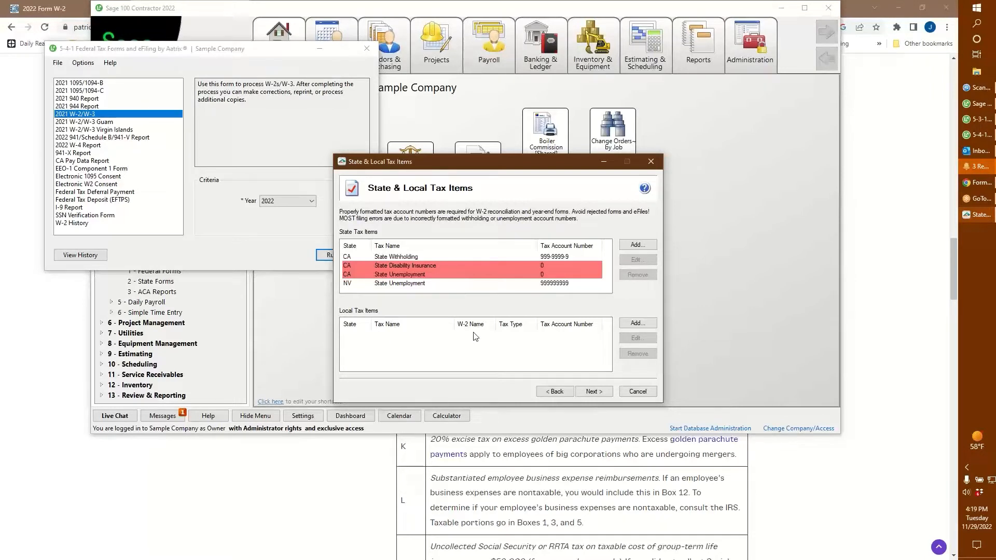
Step: Enter the tax account numbers for California State Disability Insurance and State Unemployment, and accept the state and local tax items
{"action": "left_click", "coordinate": [595, 391]}
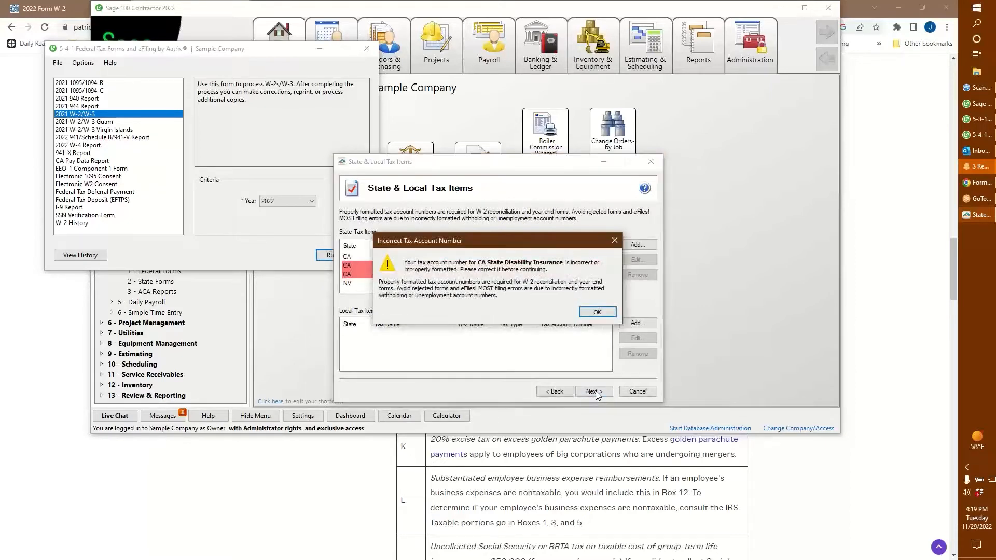
{"action": "left_click", "coordinate": [597, 312]}
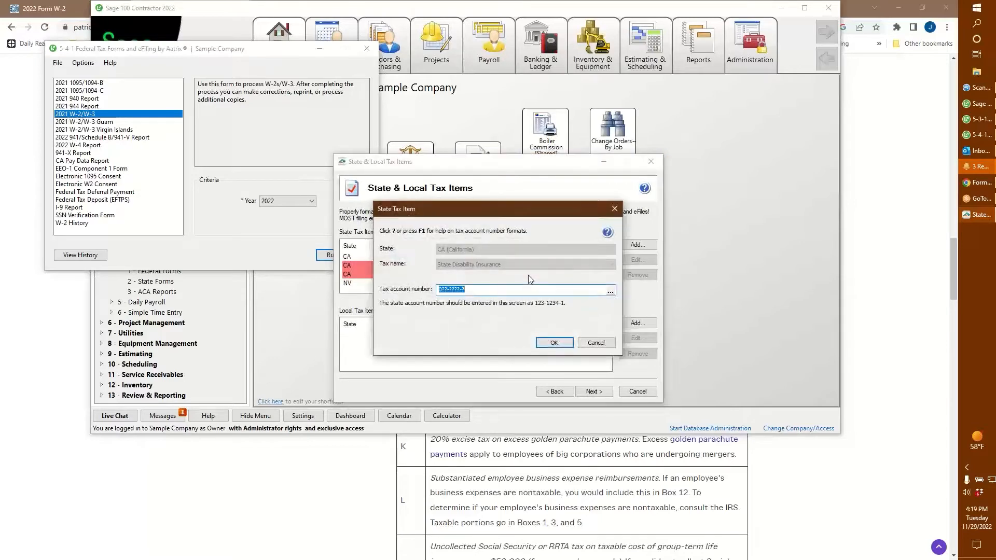
{"action": "type", "text": "99999999-9"}
{"action": "key", "text": "Return"}
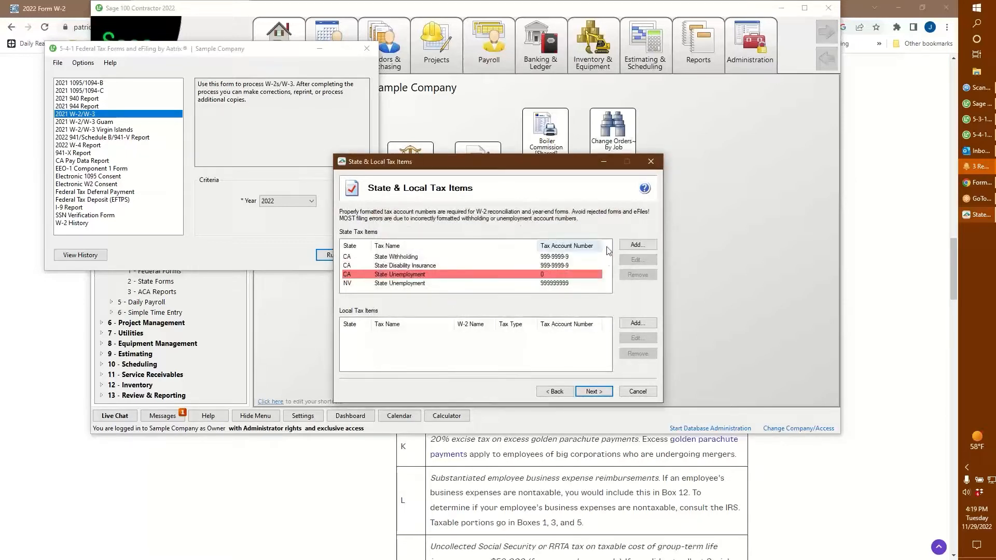
{"action": "left_click", "coordinate": [649, 260]}
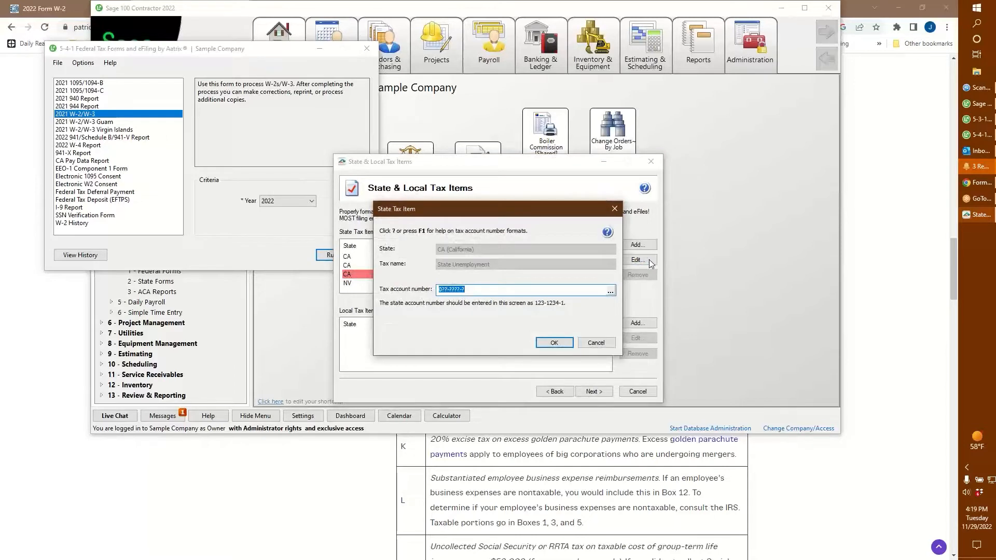
{"action": "type", "text": "99999999-9"}
{"action": "key", "text": "Return"}
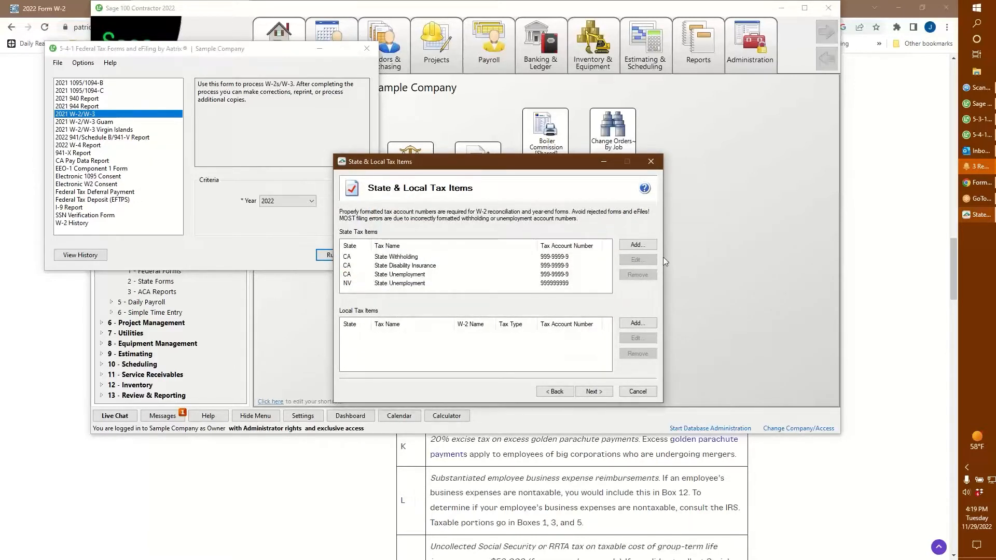
{"action": "left_click", "coordinate": [594, 392]}
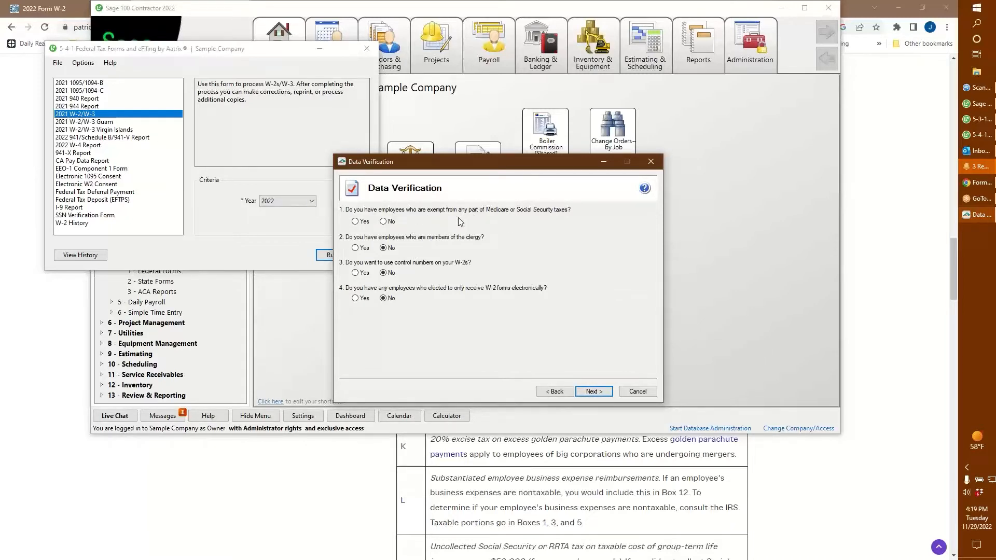
Step: Answer No to employees exempt from Medicare or Social Security and to electronic-only W-2 recipients, and accept the data verification answers
{"action": "left_click", "coordinate": [383, 221]}
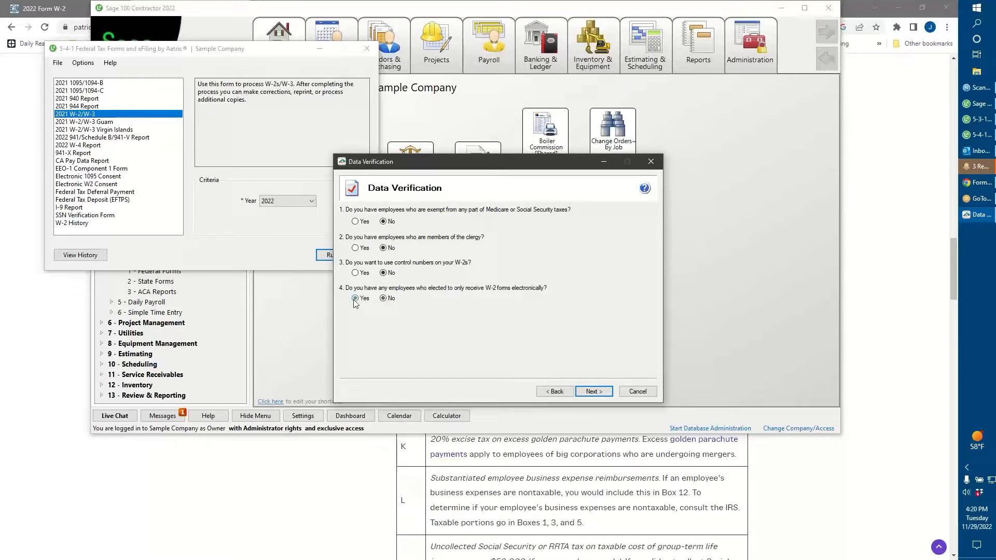
{"action": "left_click", "coordinate": [383, 298]}
{"action": "left_click", "coordinate": [594, 391]}
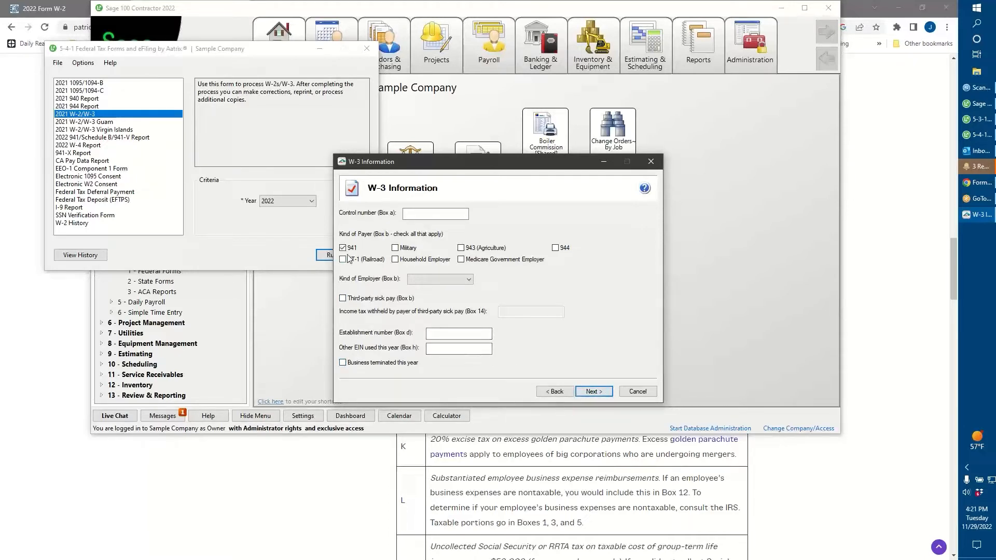
Step: Set the W-3 kind of employer to None apply with payer 941, and accept no truncation of employee Social Security Numbers
{"action": "left_click", "coordinate": [594, 392]}
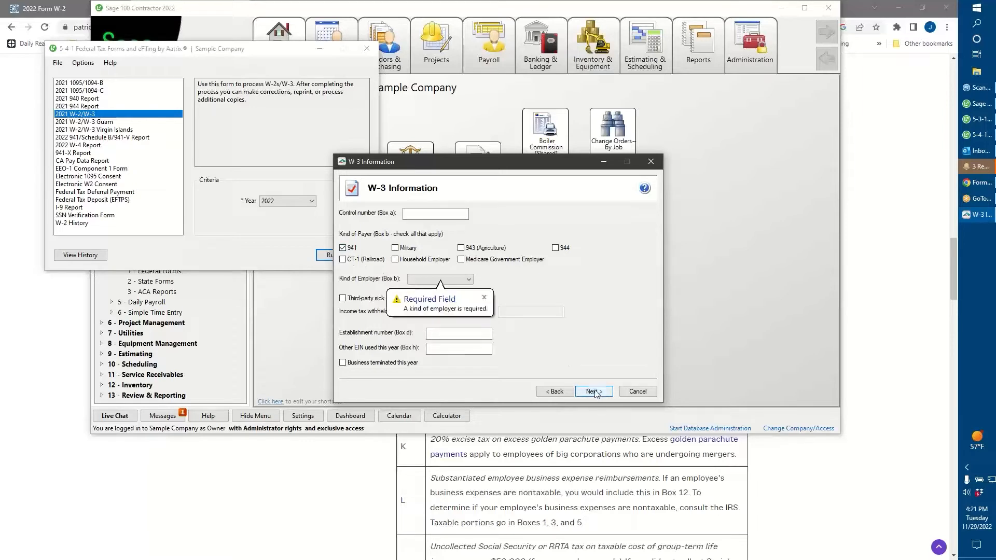
{"action": "left_click", "coordinate": [447, 279]}
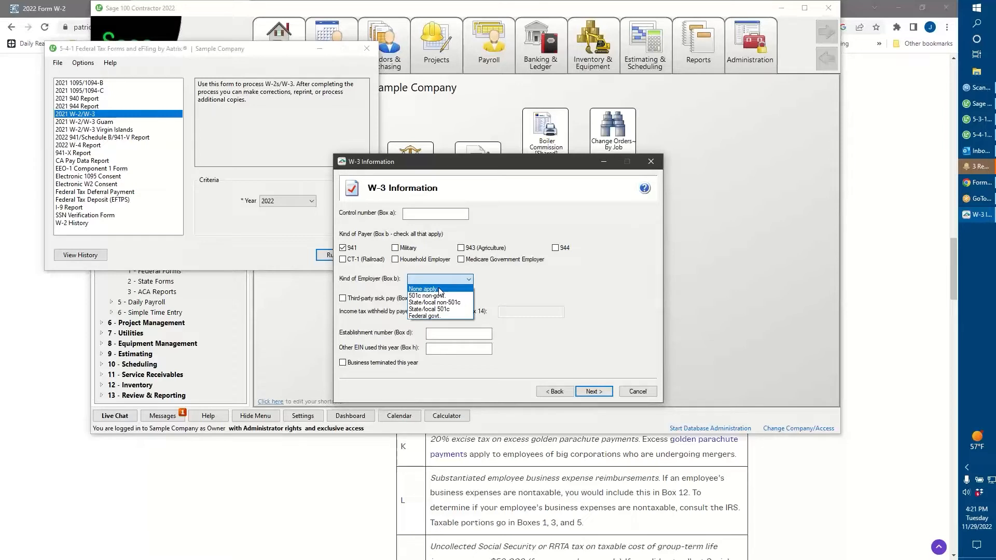
{"action": "left_click", "coordinate": [439, 289]}
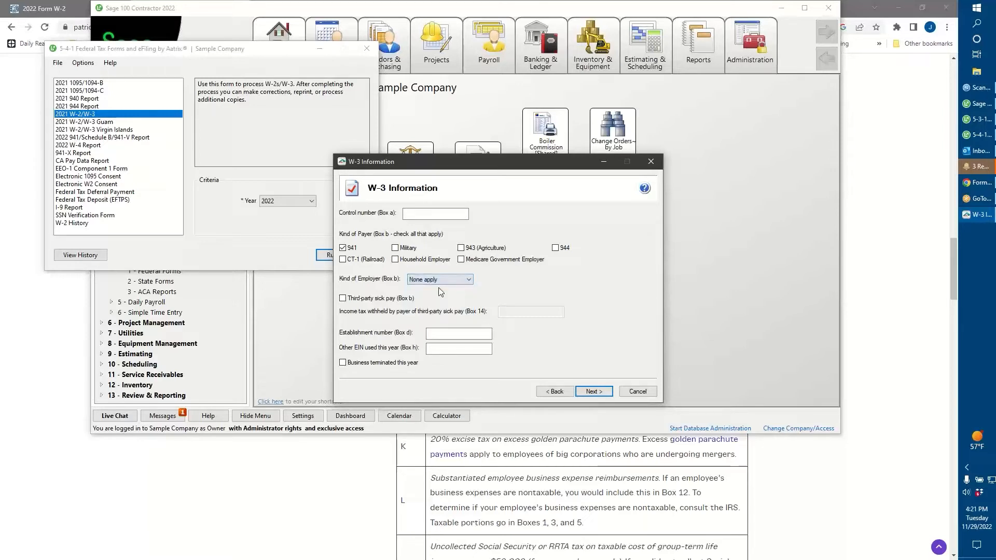
{"action": "left_click", "coordinate": [593, 392]}
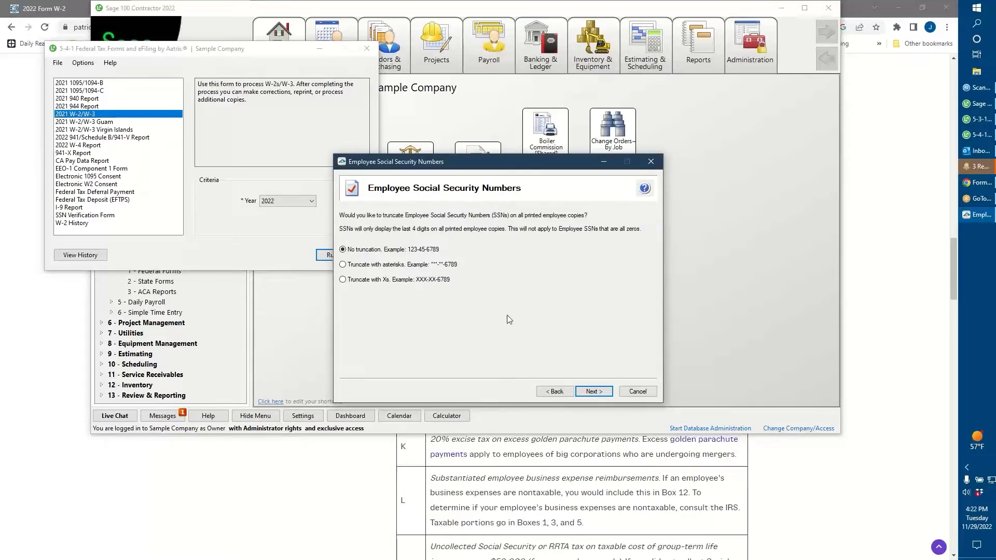
{"action": "left_click", "coordinate": [596, 392]}
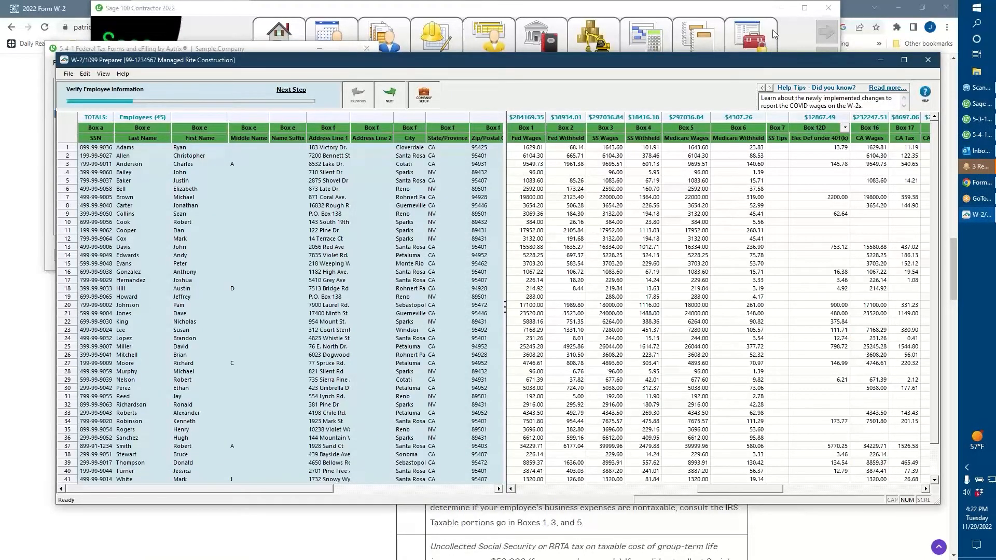
Step: Review the employee grid across its wage, tax and unassigned columns, and advance to verifying additional employee information
{"action": "left_click", "coordinate": [779, 45]}
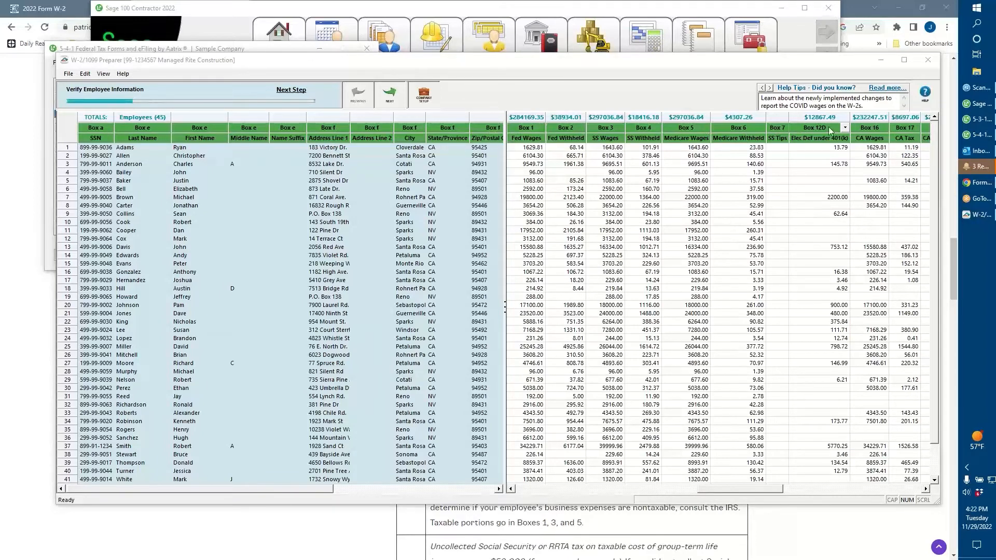
{"action": "left_click", "coordinate": [928, 490]}
{"action": "left_click", "coordinate": [927, 489]}
{"action": "left_click", "coordinate": [927, 490]}
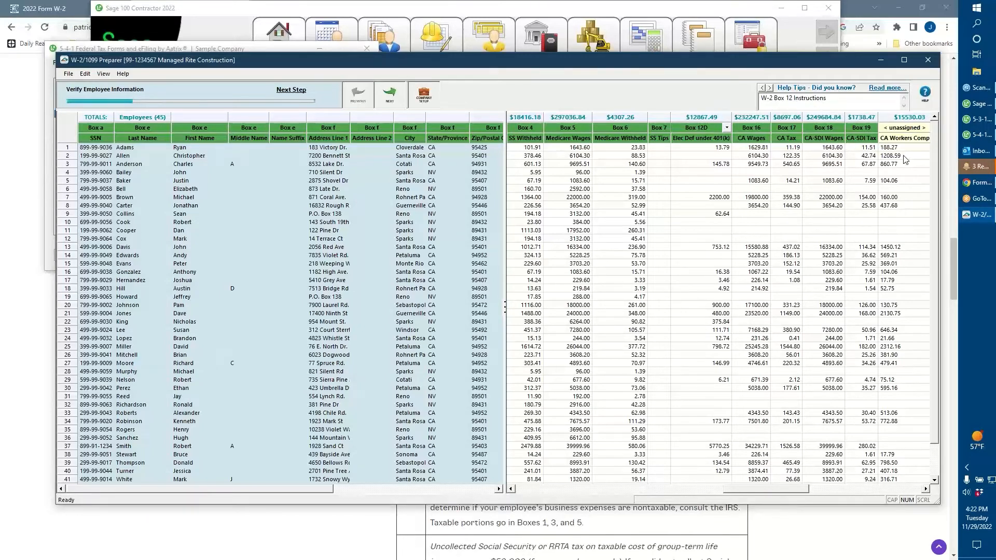
{"action": "left_click", "coordinate": [925, 489]}
{"action": "left_click", "coordinate": [925, 489]}
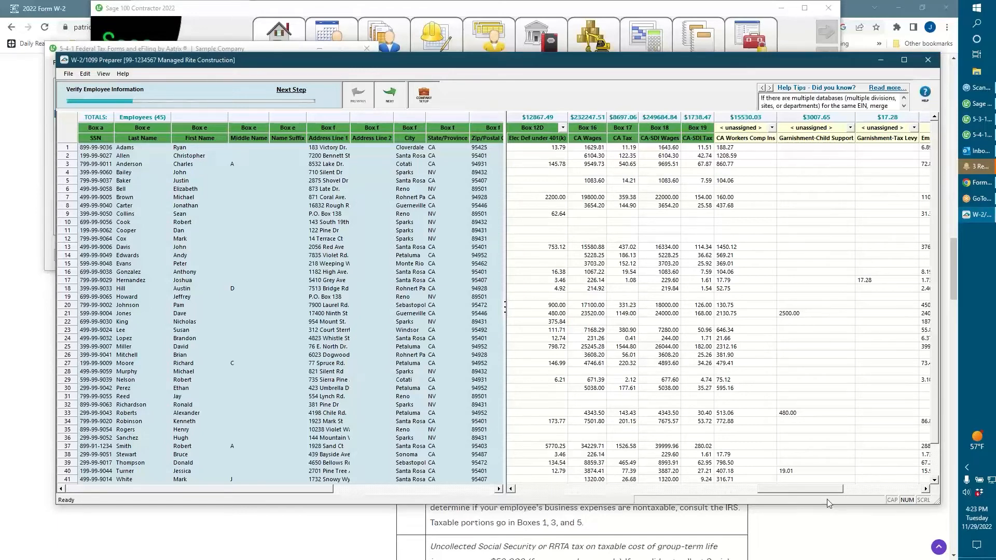
{"action": "left_click", "coordinate": [389, 94]}
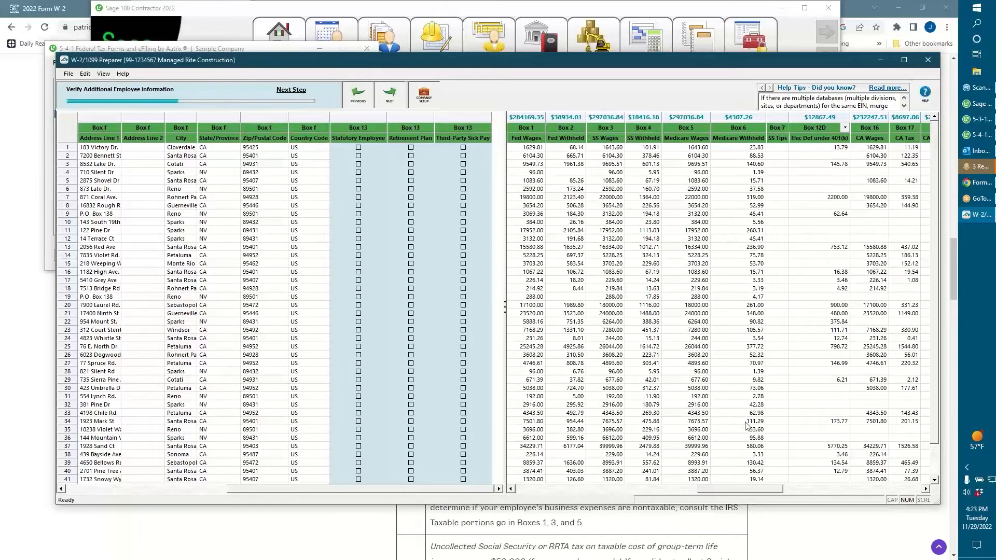
Step: Check the additional employee information and the unassigned columns, and advance to verifying federal information
{"action": "left_click", "coordinate": [836, 490]}
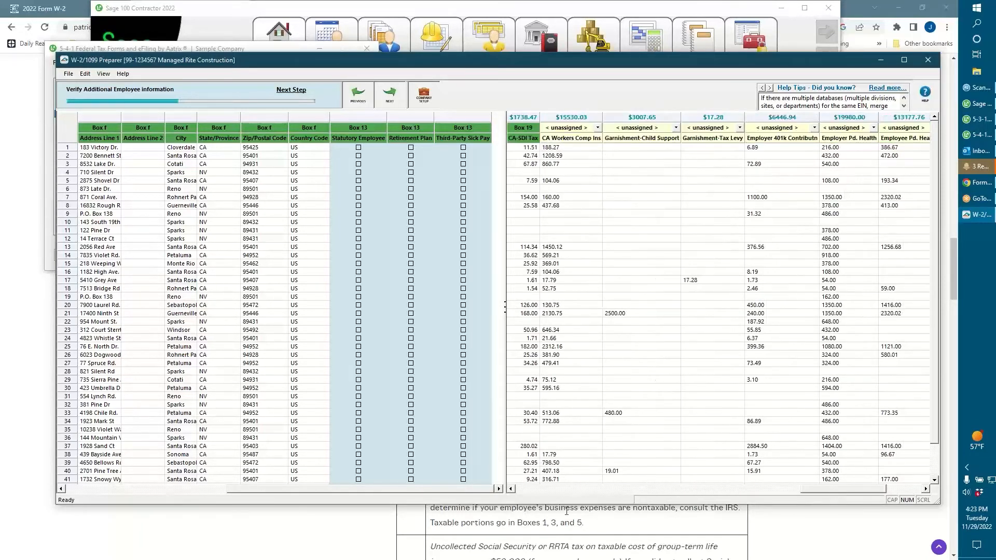
{"action": "left_click", "coordinate": [544, 490]}
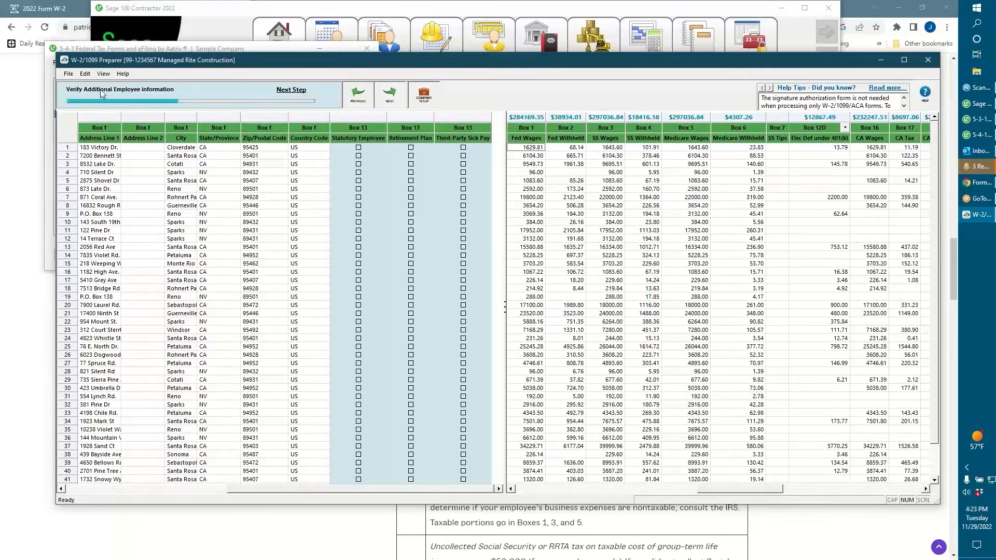
{"action": "left_click", "coordinate": [390, 96]}
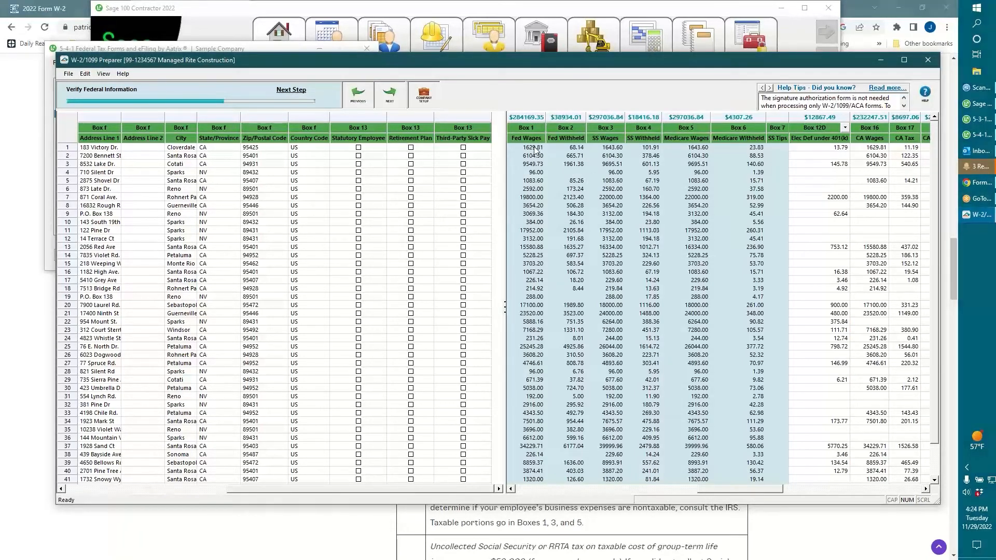
Step: Accept the federal and state information, continuing without correcting the local wages issue
{"action": "left_click", "coordinate": [389, 97]}
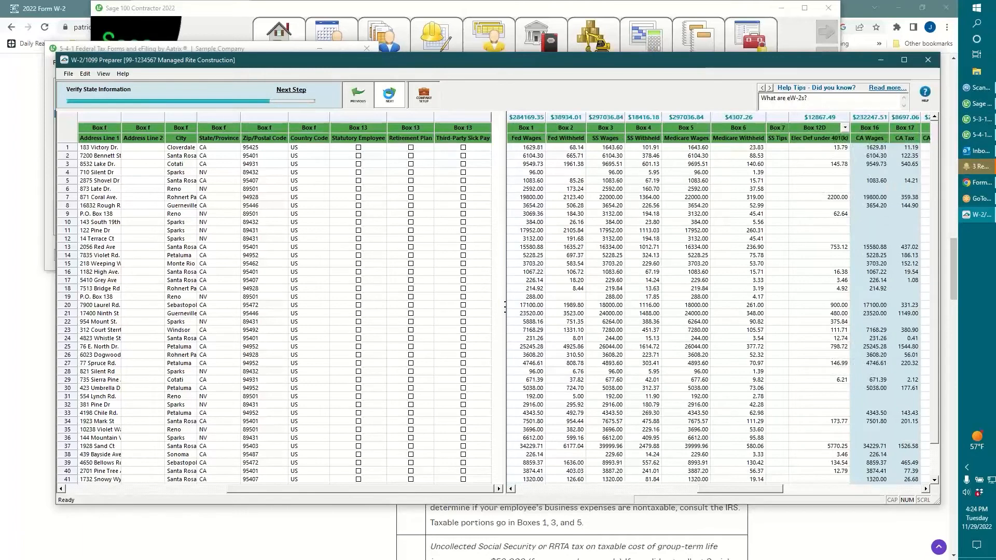
{"action": "left_click", "coordinate": [389, 95]}
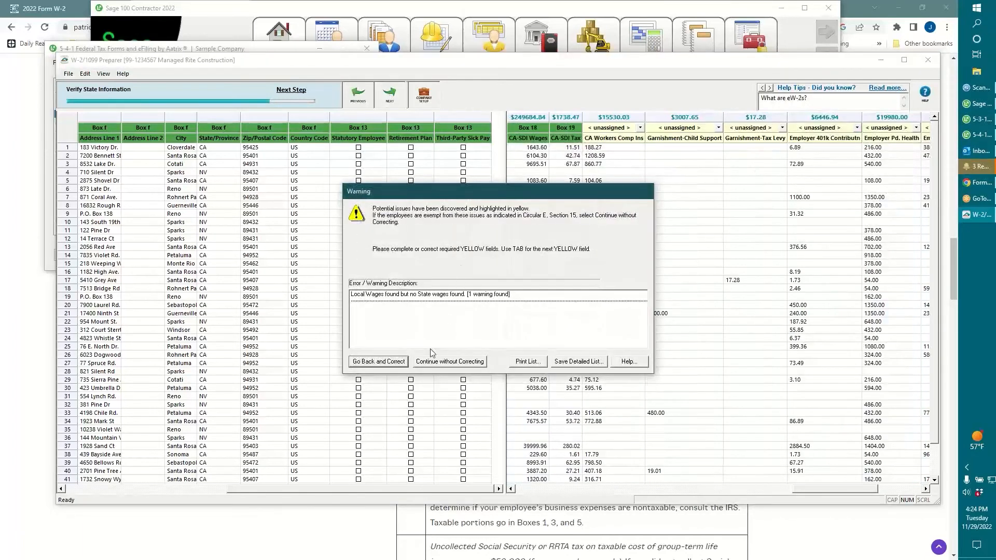
{"action": "left_click", "coordinate": [459, 365]}
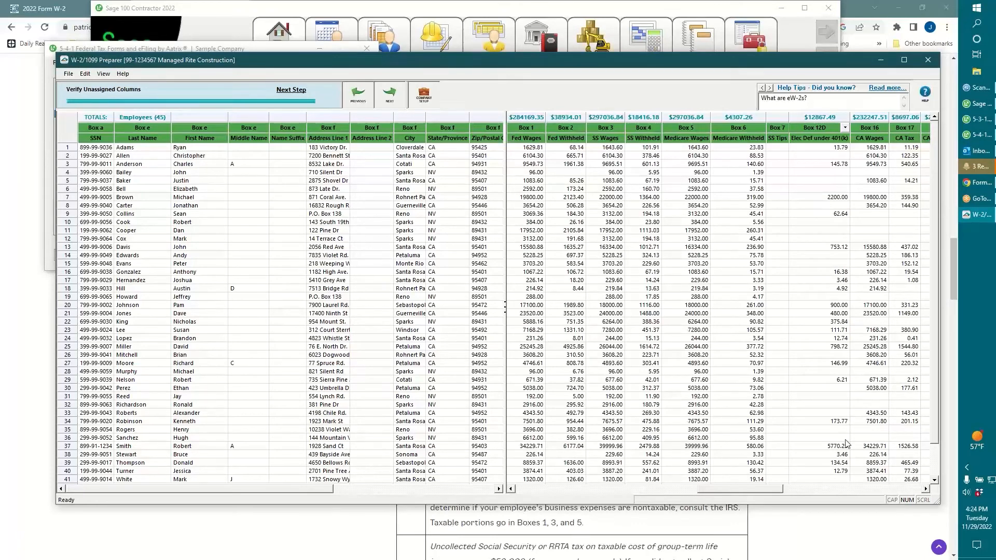
Step: Review the unassigned columns, leave them unassigned, and continue without correcting through the check of all other data
{"action": "left_click", "coordinate": [861, 489]}
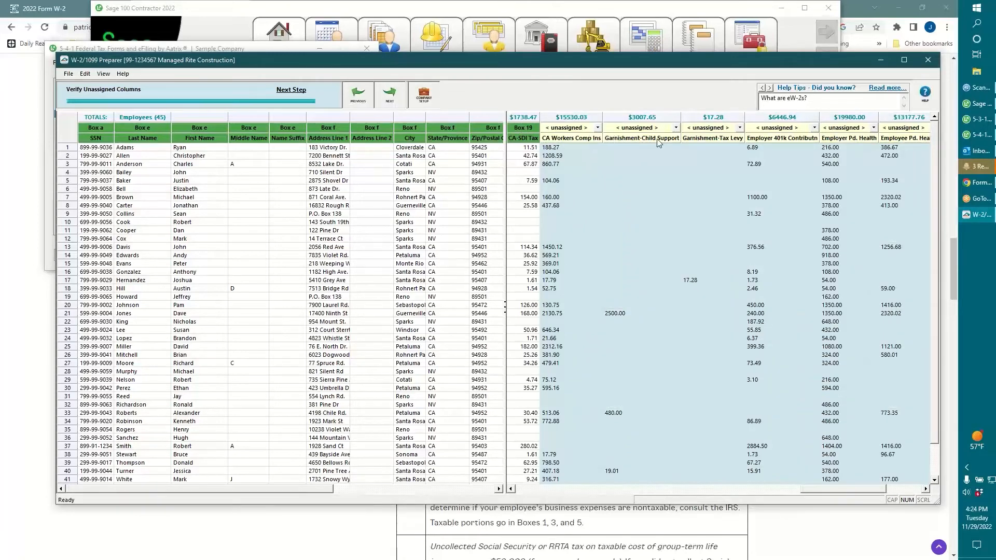
{"action": "left_click", "coordinate": [390, 95]}
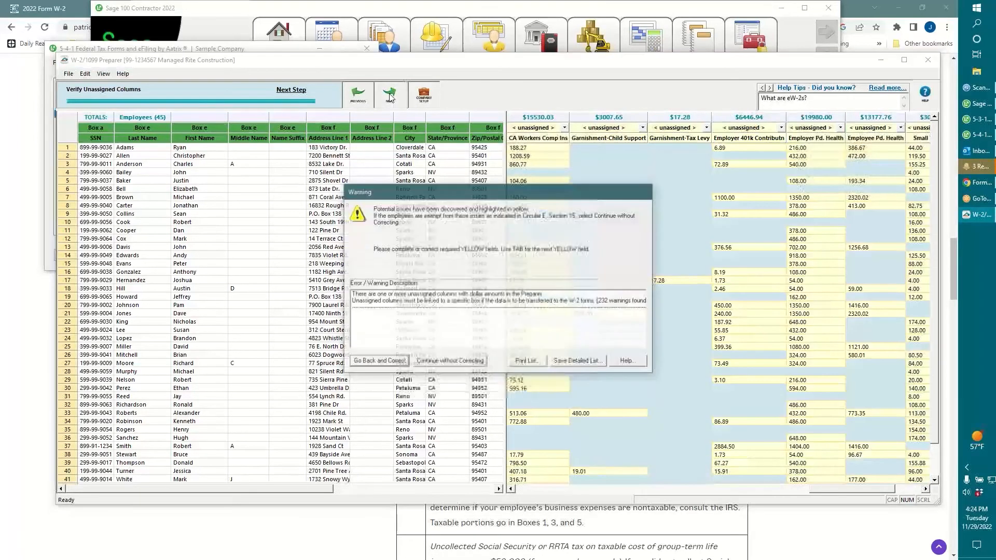
{"action": "left_click", "coordinate": [449, 361]}
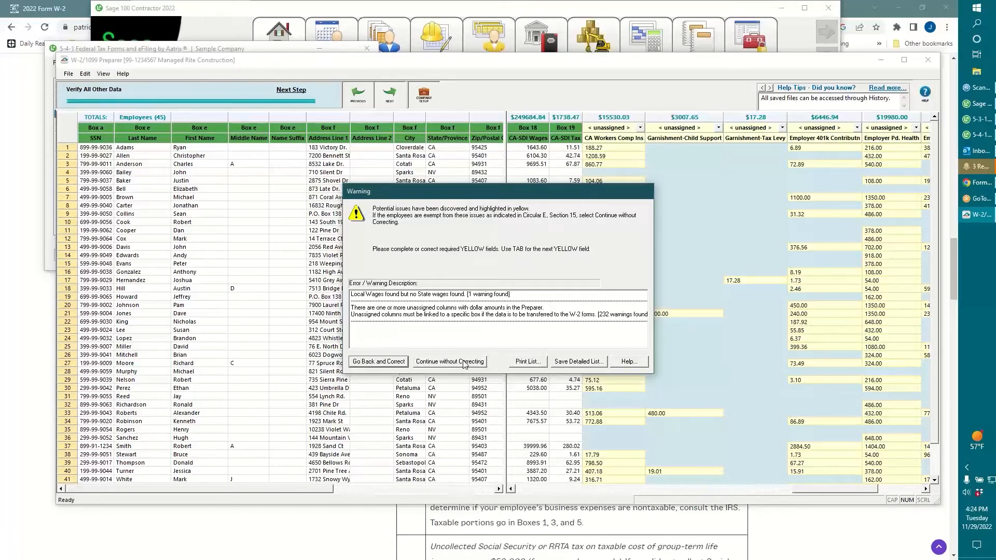
{"action": "left_click", "coordinate": [463, 361]}
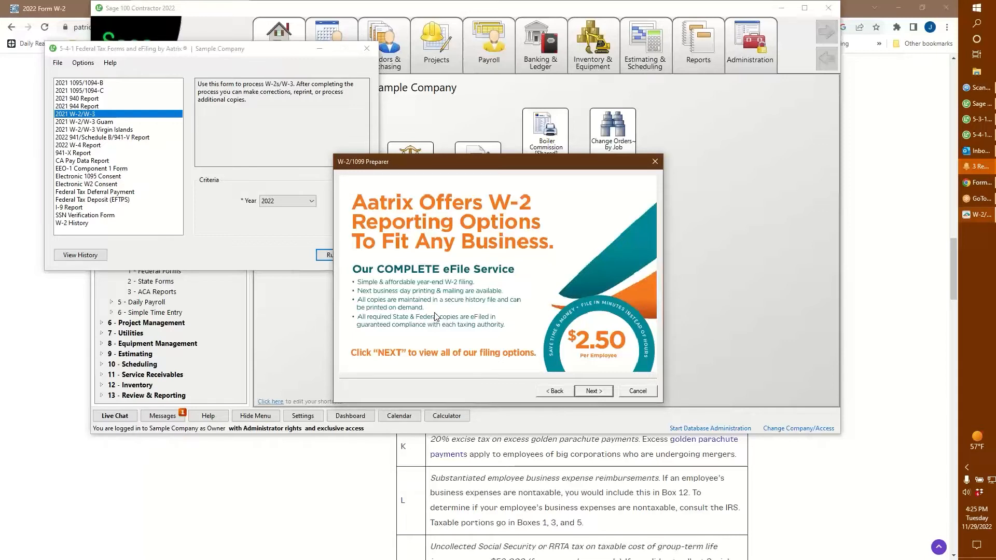
Step: Go to the W-2 printing and filing options and accept the Complete W-2 eFiling Service
{"action": "left_click", "coordinate": [602, 393]}
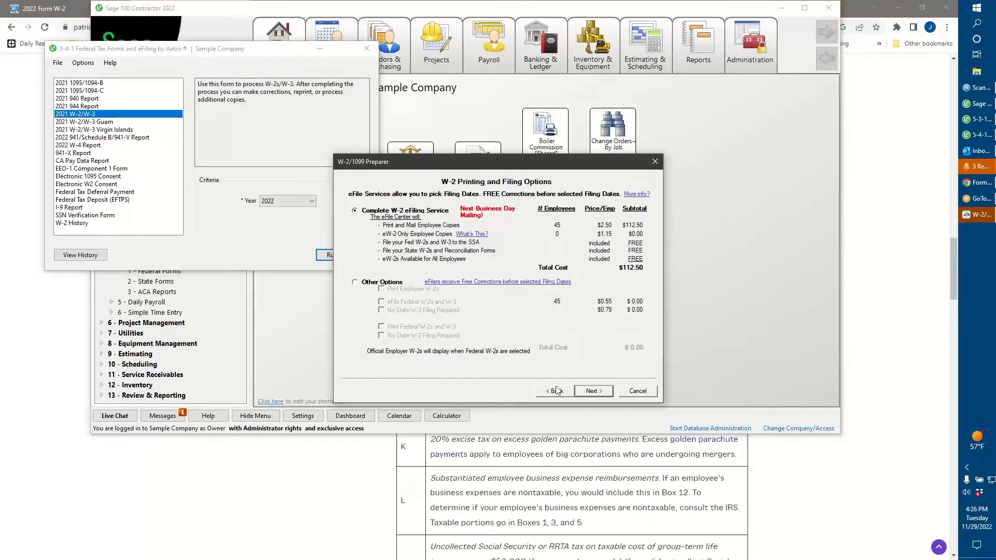
{"action": "left_click", "coordinate": [593, 391]}
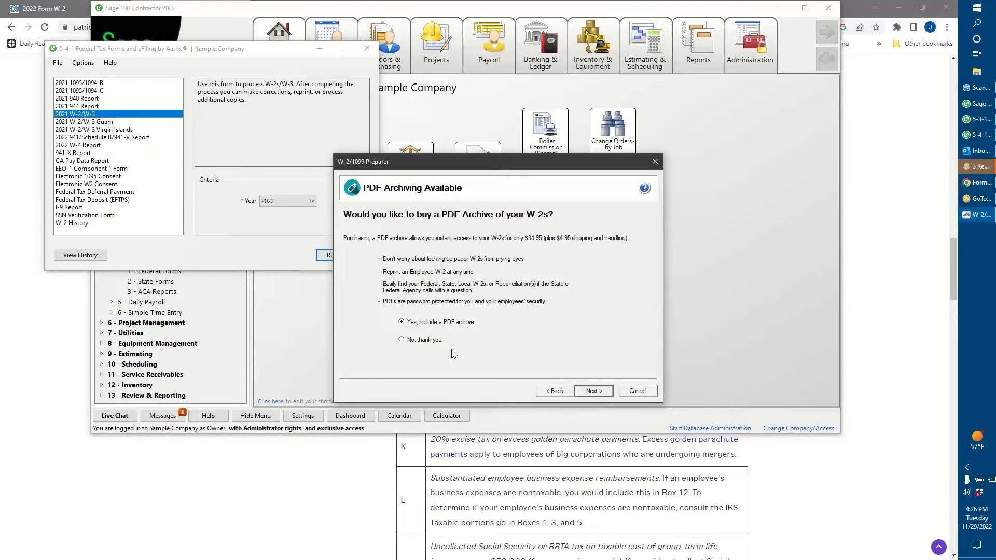
Step: Continue past the PDF archive offer and data review, and print the final employer W-2 for all pages
{"action": "left_click", "coordinate": [599, 392]}
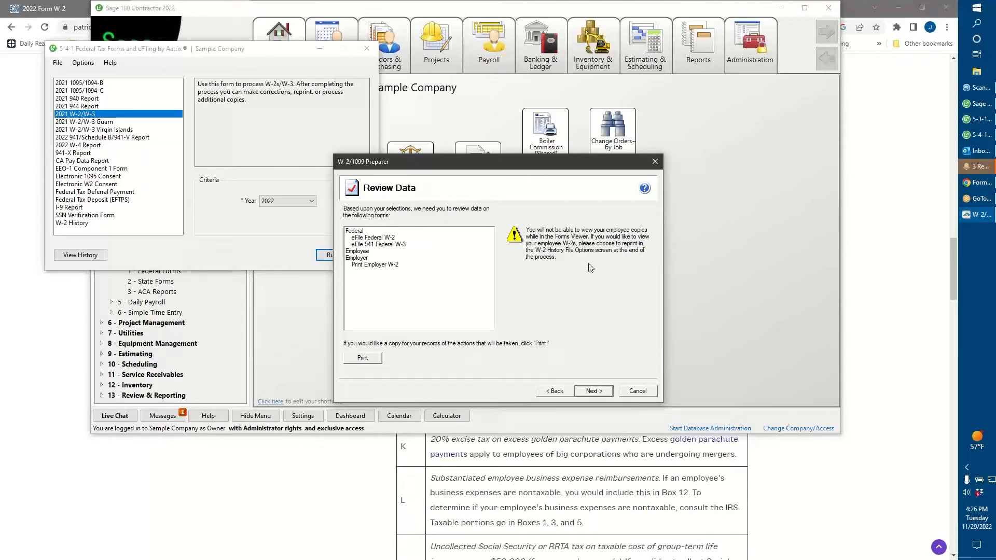
{"action": "left_click", "coordinate": [596, 392]}
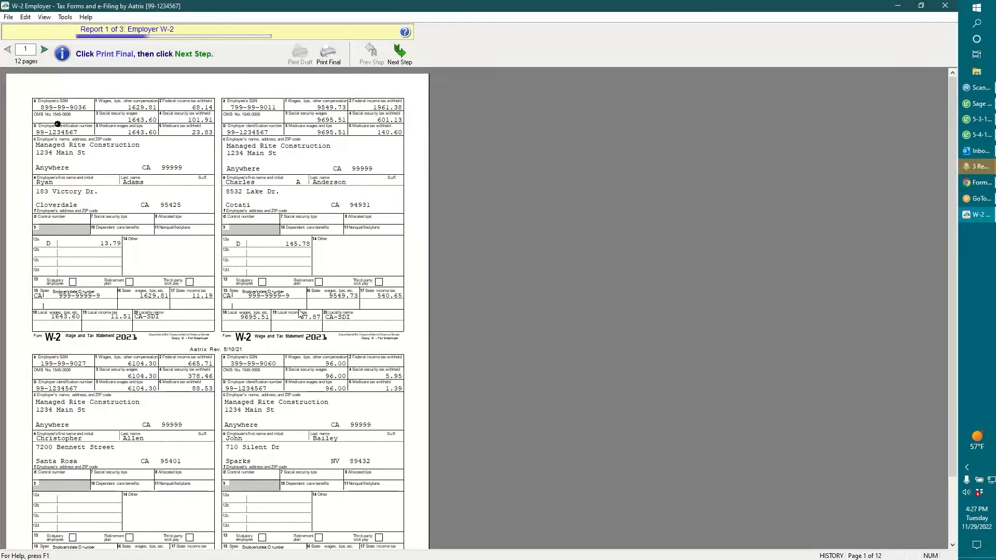
{"action": "left_click", "coordinate": [327, 52]}
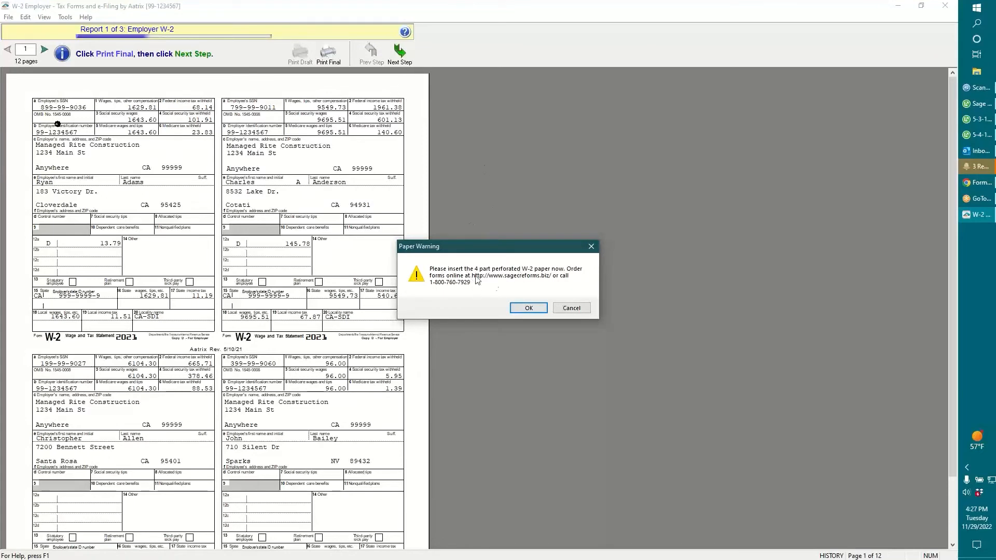
{"action": "left_click", "coordinate": [525, 309]}
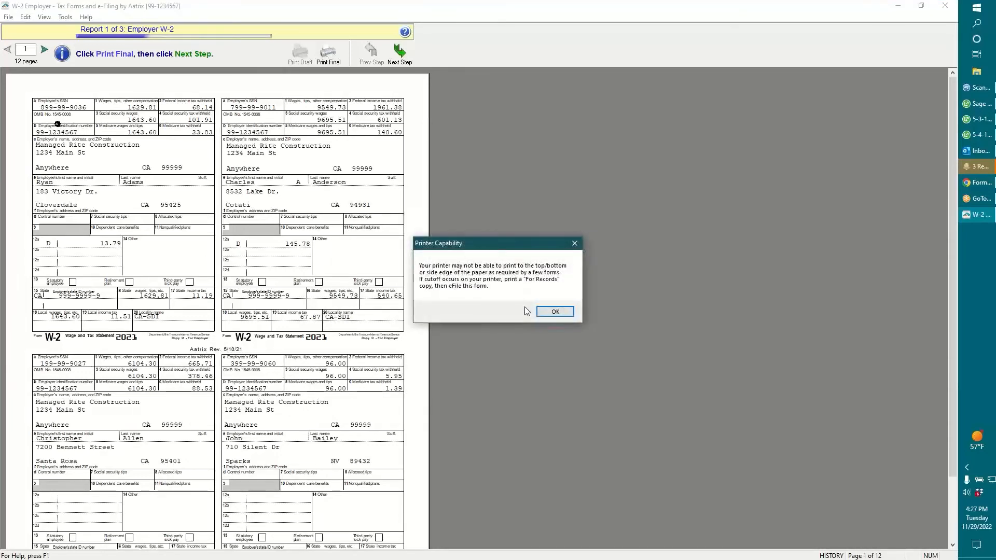
{"action": "left_click", "coordinate": [557, 312]}
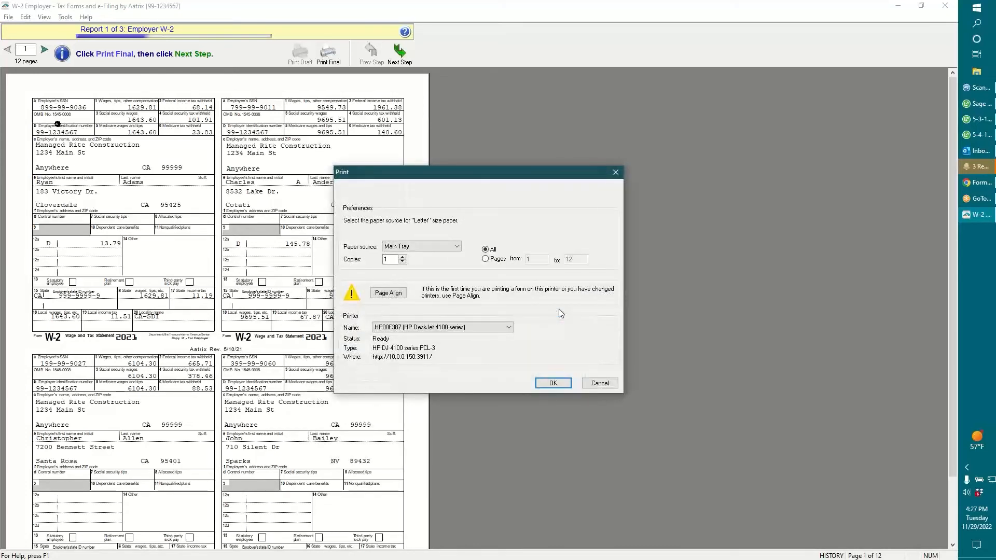
{"action": "left_click", "coordinate": [555, 384]}
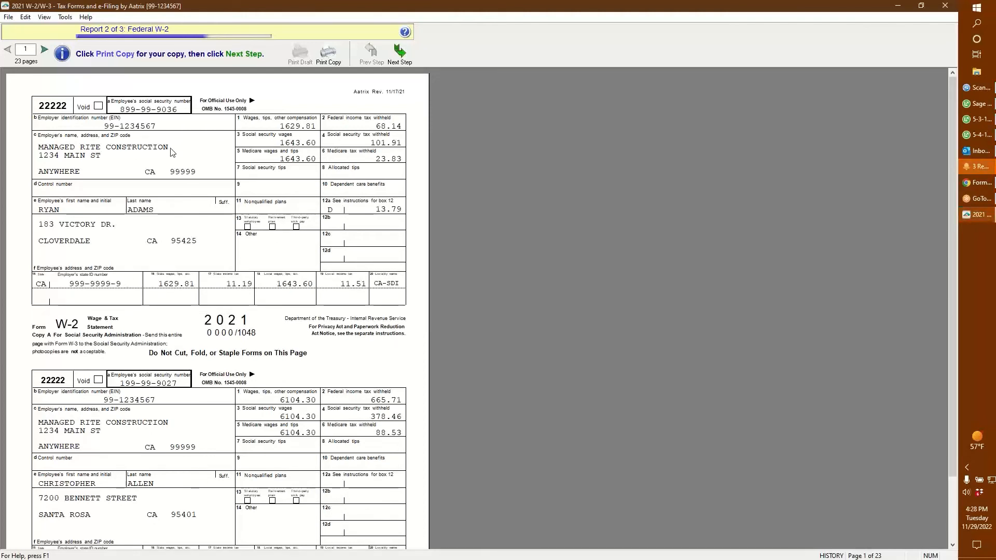
Step: Review the Federal W-2 report and move on to the Federal W-3 without printing a copy
{"action": "scroll", "coordinate": [208, 217], "scroll_direction": "down", "scroll_amount": 1}
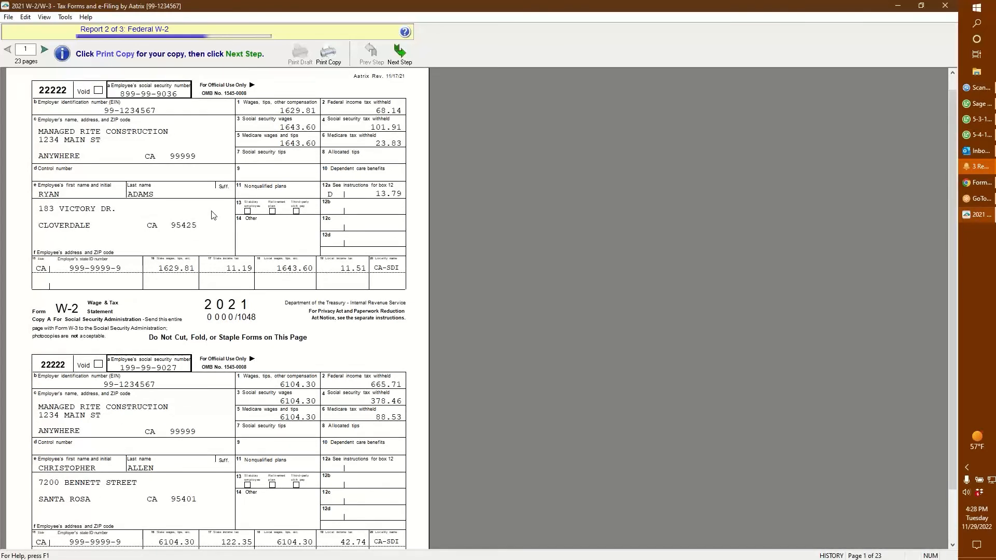
{"action": "left_click", "coordinate": [403, 58]}
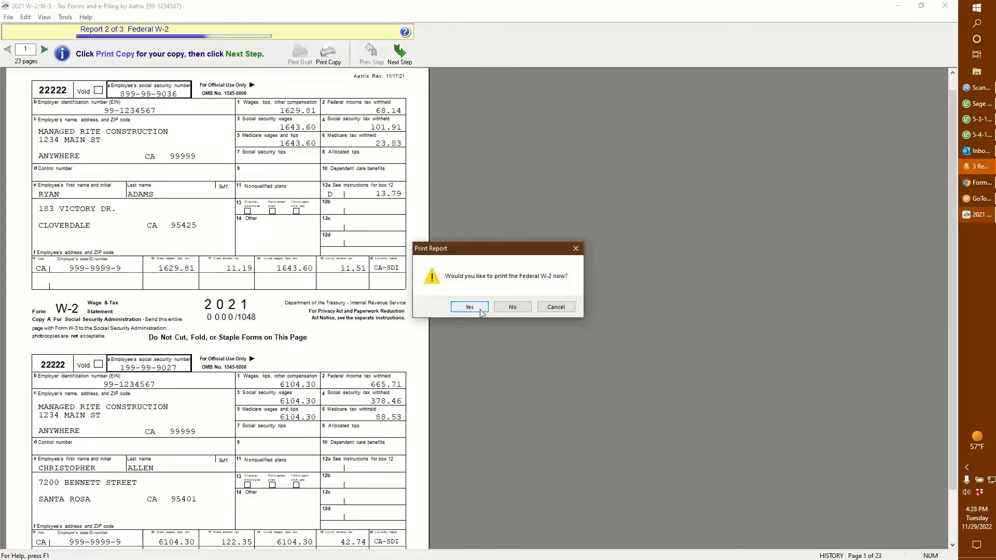
{"action": "left_click", "coordinate": [522, 308]}
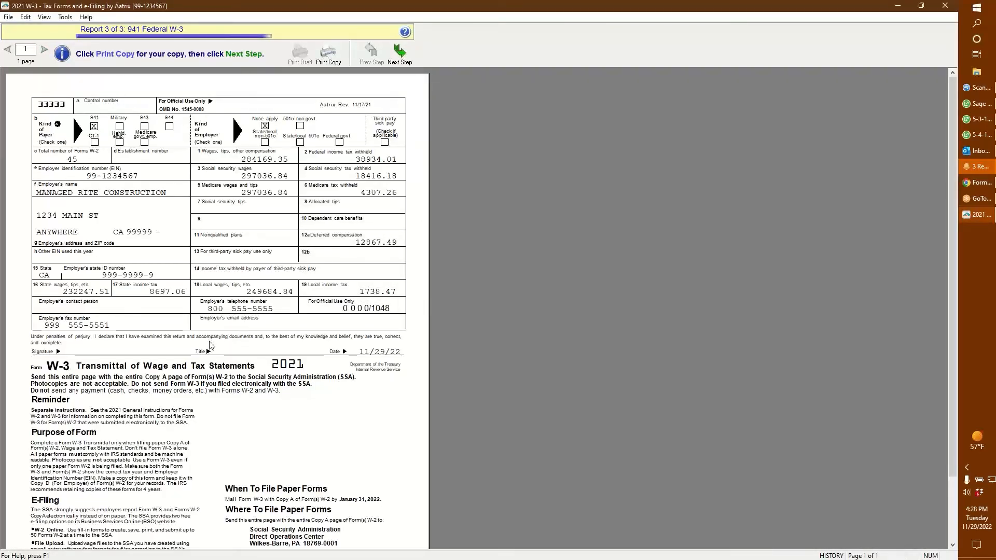
Step: Review the 941 Federal W-3 down to its end and proceed to the secure eFile login without printing it
{"action": "scroll", "coordinate": [210, 346], "scroll_direction": "down", "scroll_amount": 2}
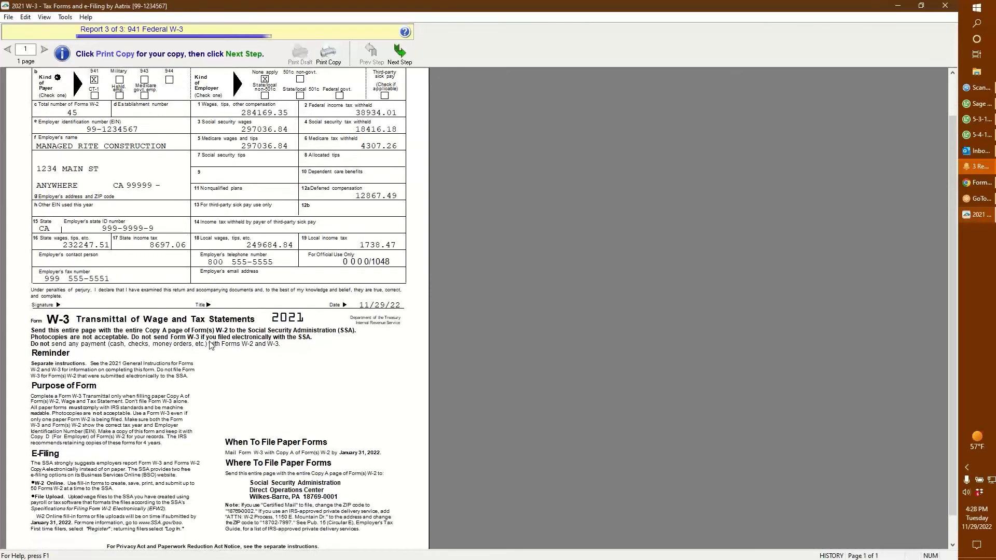
{"action": "scroll", "coordinate": [210, 346], "scroll_direction": "down", "scroll_amount": 1}
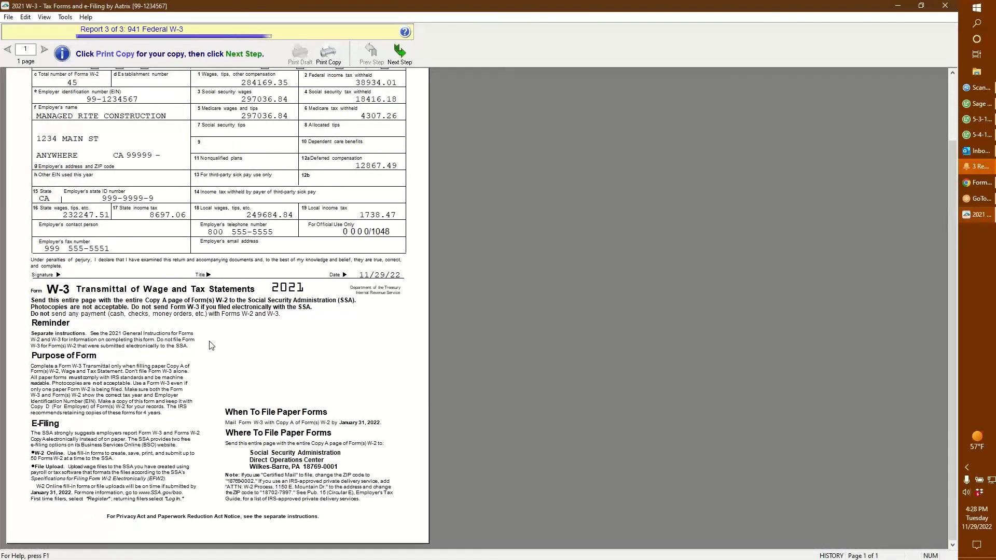
{"action": "left_click", "coordinate": [398, 52]}
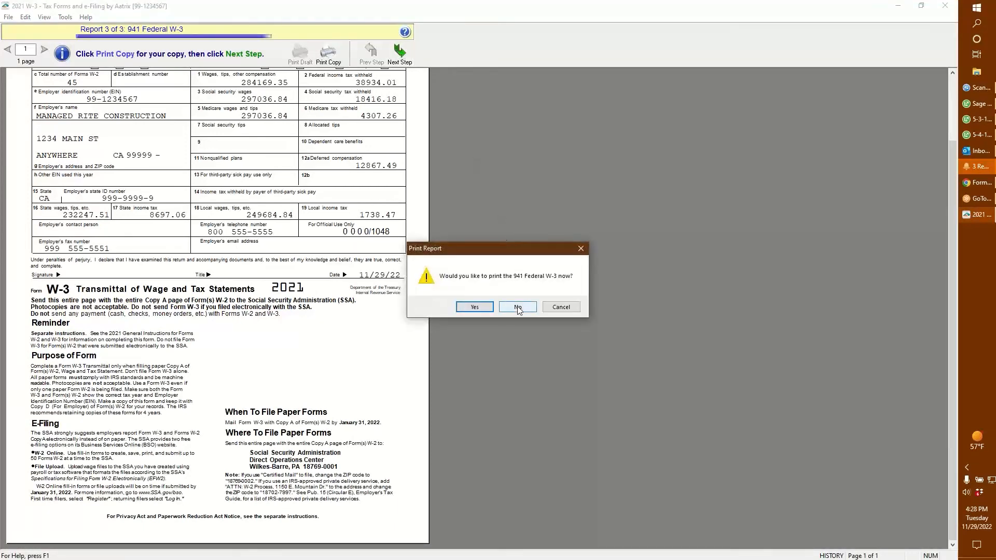
{"action": "left_click", "coordinate": [517, 307]}
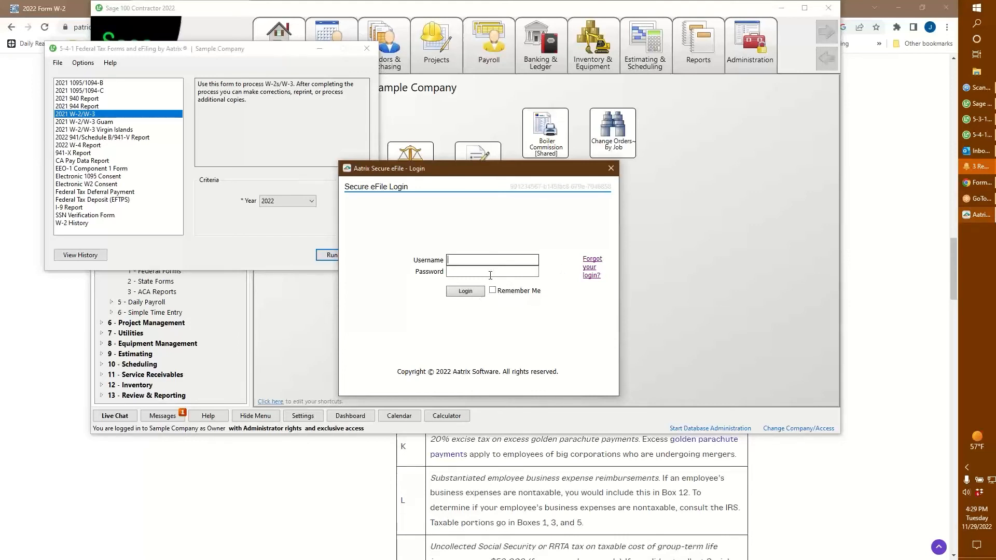
Step: Open the Aatrix eFile enrollment form through the login recovery page and enter Sage 100 Contractor as the accounting package
{"action": "left_click", "coordinate": [592, 263]}
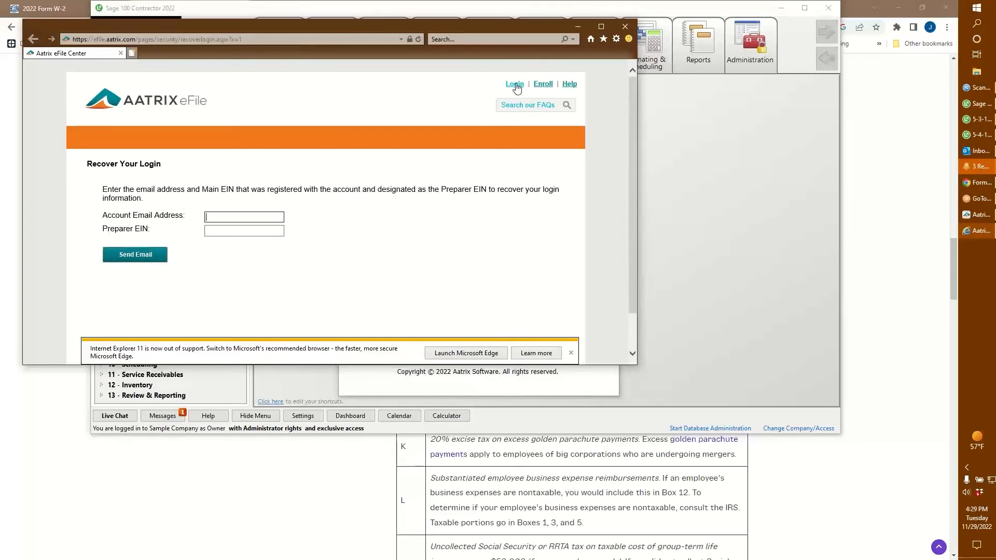
{"action": "left_click", "coordinate": [542, 84]}
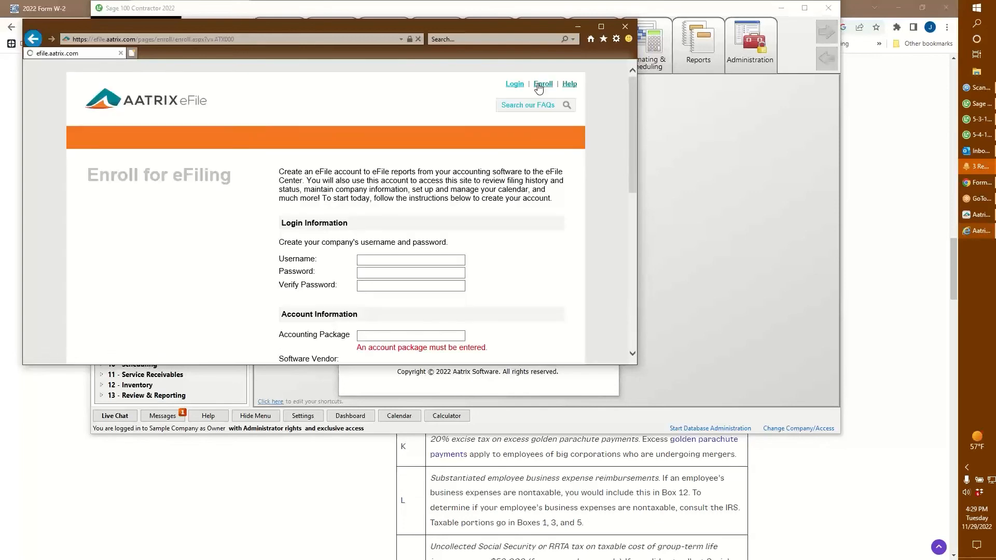
{"action": "scroll", "coordinate": [342, 238], "scroll_direction": "down", "scroll_amount": 2}
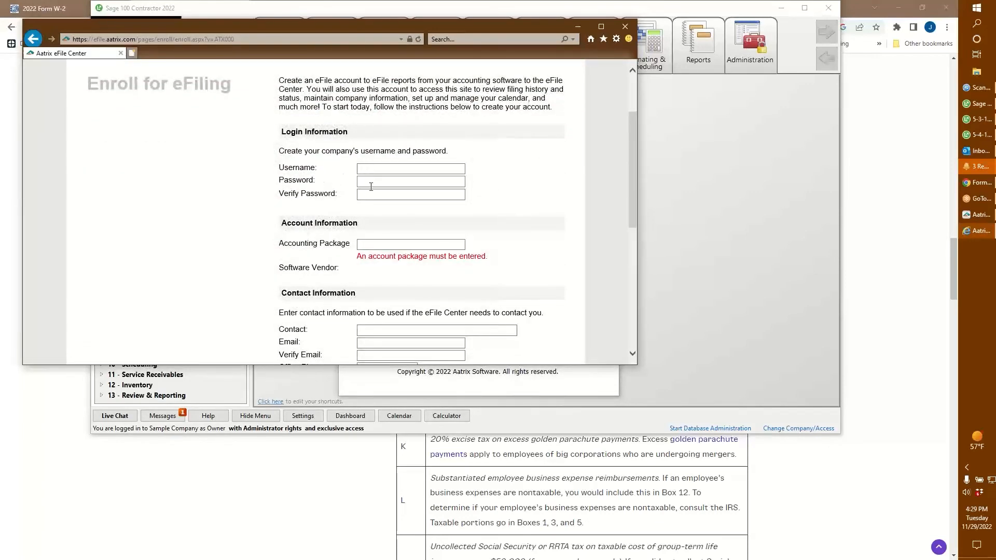
{"action": "left_click", "coordinate": [389, 247]}
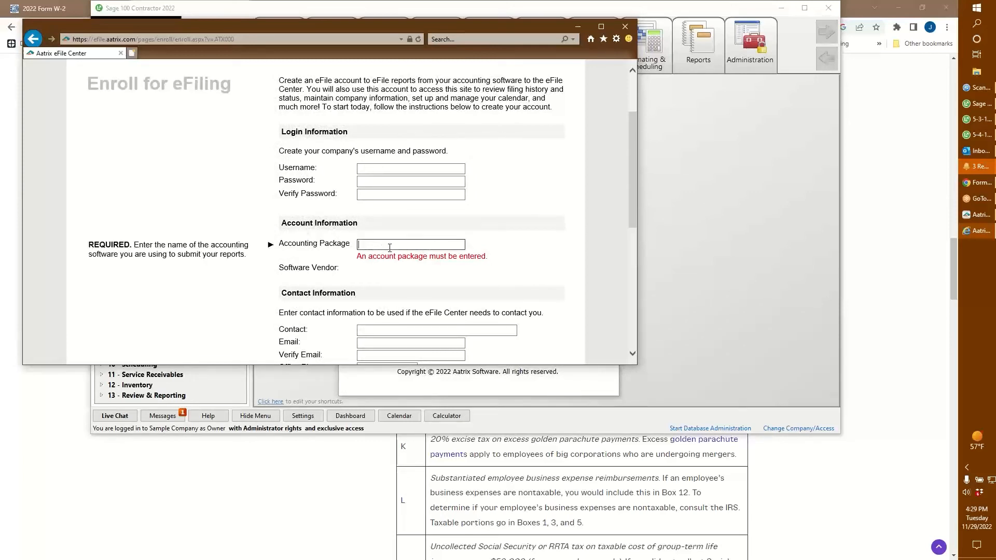
{"action": "type", "text": "Sage 100 Contractor"}
{"action": "key", "text": "Tab"}
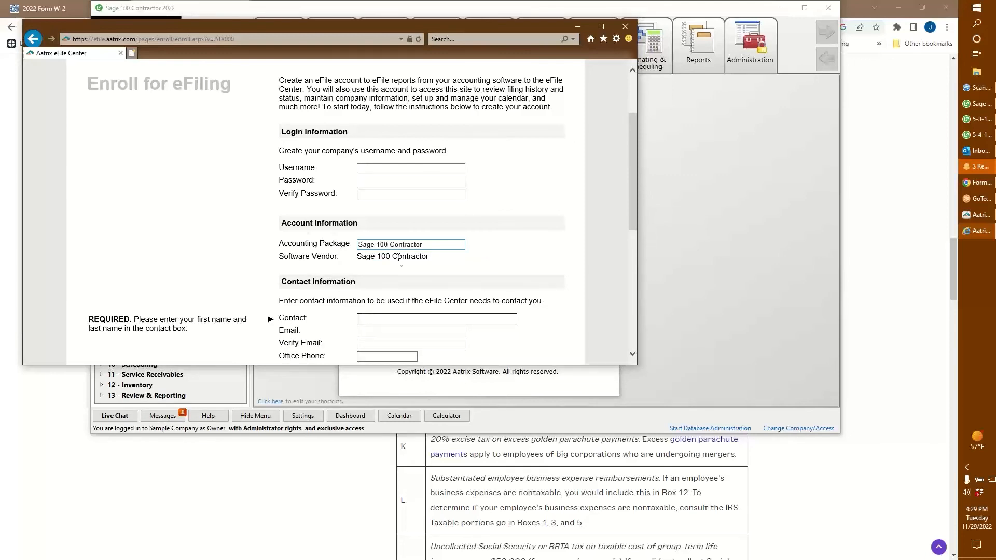
Step: Look through the contact and company information fields of the enrollment form, discard the changes and close the browser window
{"action": "scroll", "coordinate": [407, 311], "scroll_direction": "down", "scroll_amount": 1}
{"action": "scroll", "coordinate": [407, 326], "scroll_direction": "down", "scroll_amount": 2}
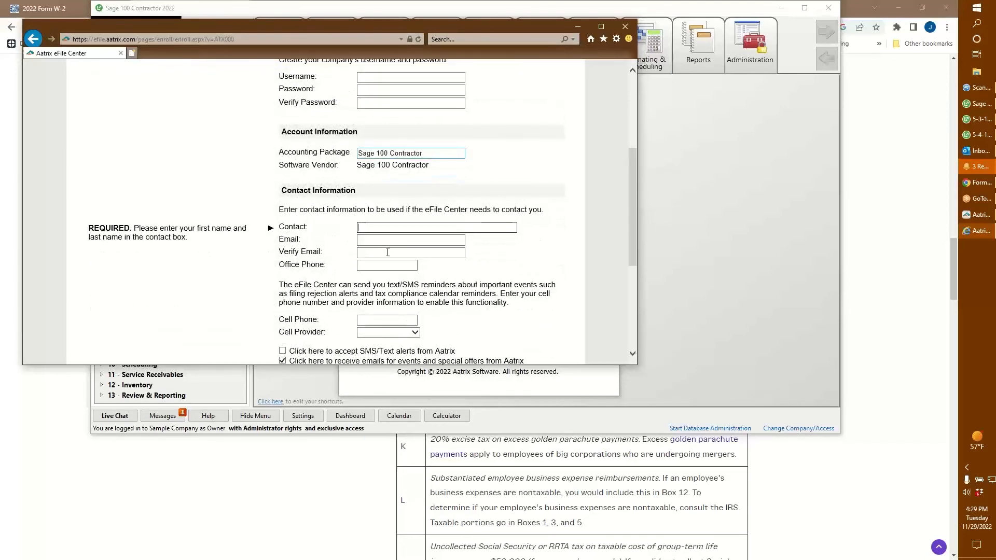
{"action": "scroll", "coordinate": [370, 290], "scroll_direction": "down", "scroll_amount": 3}
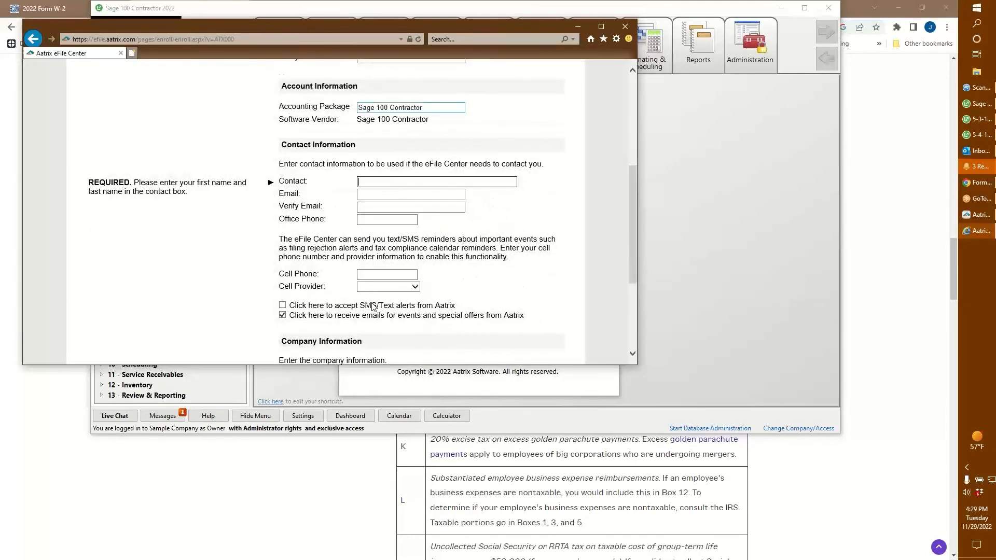
{"action": "scroll", "coordinate": [374, 307], "scroll_direction": "down", "scroll_amount": 1}
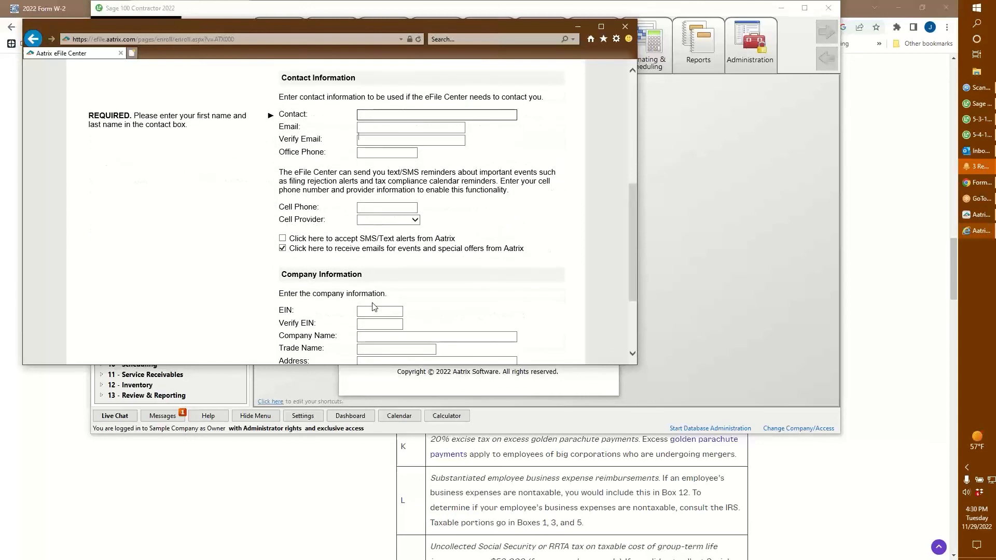
{"action": "scroll", "coordinate": [381, 314], "scroll_direction": "down", "scroll_amount": 1}
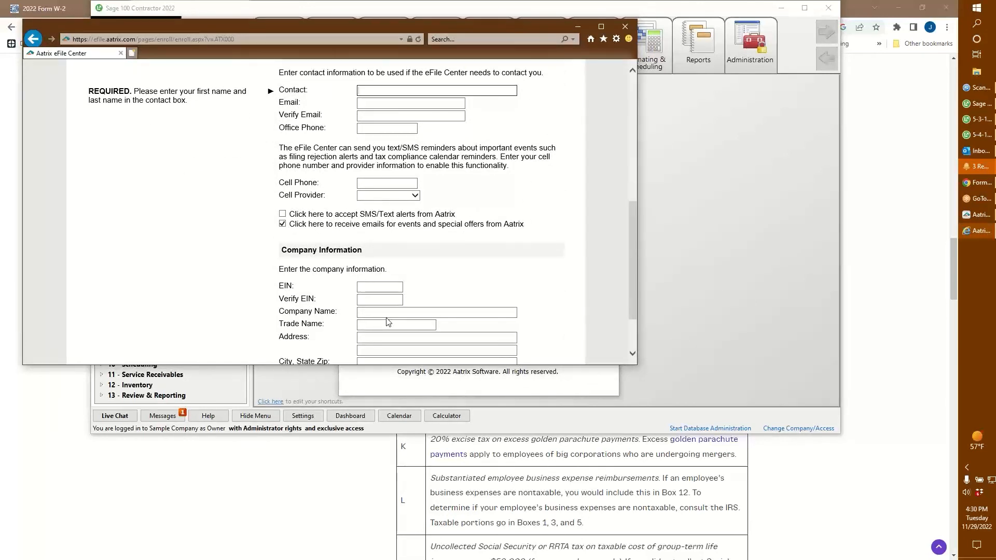
{"action": "scroll", "coordinate": [634, 306], "scroll_direction": "down", "scroll_amount": 3}
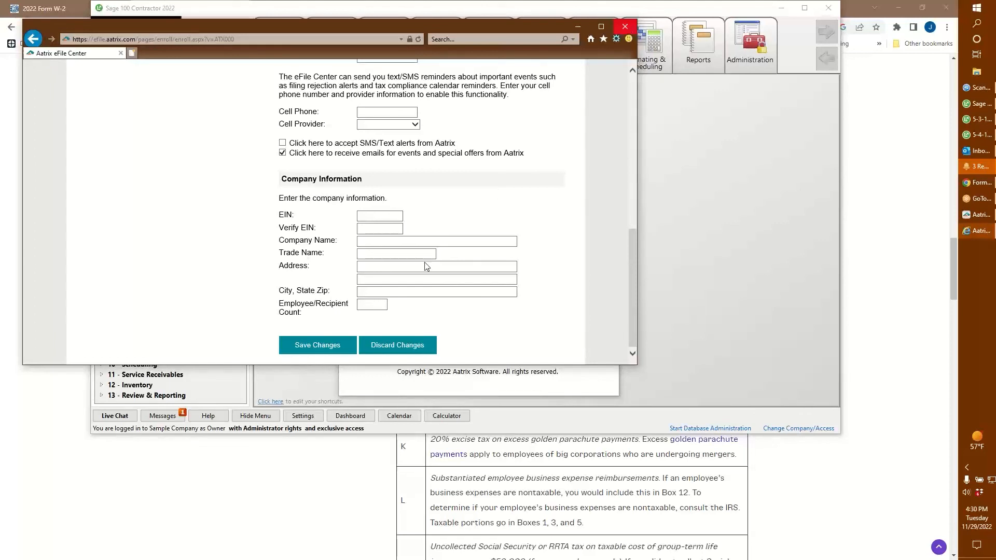
{"action": "left_click", "coordinate": [388, 346]}
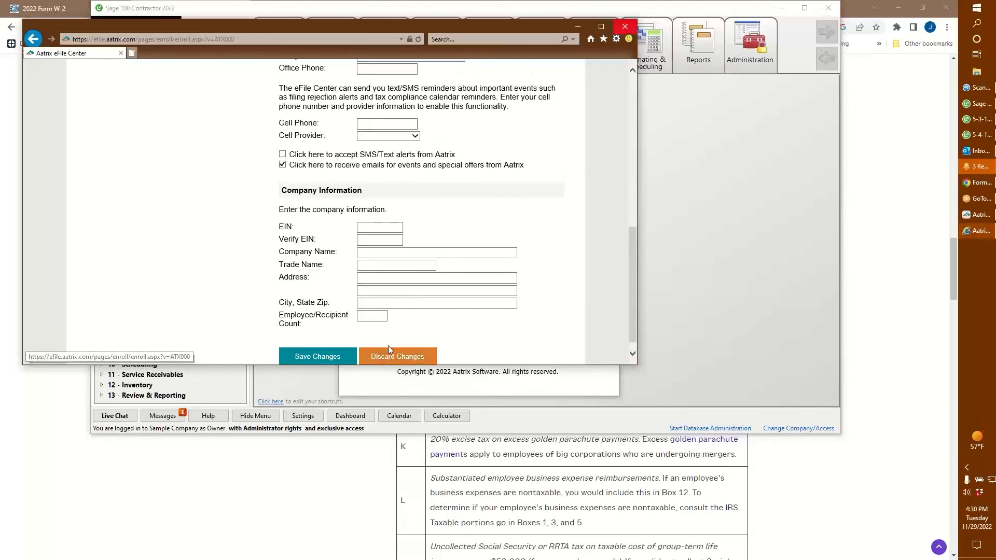
{"action": "left_click", "coordinate": [627, 28]}
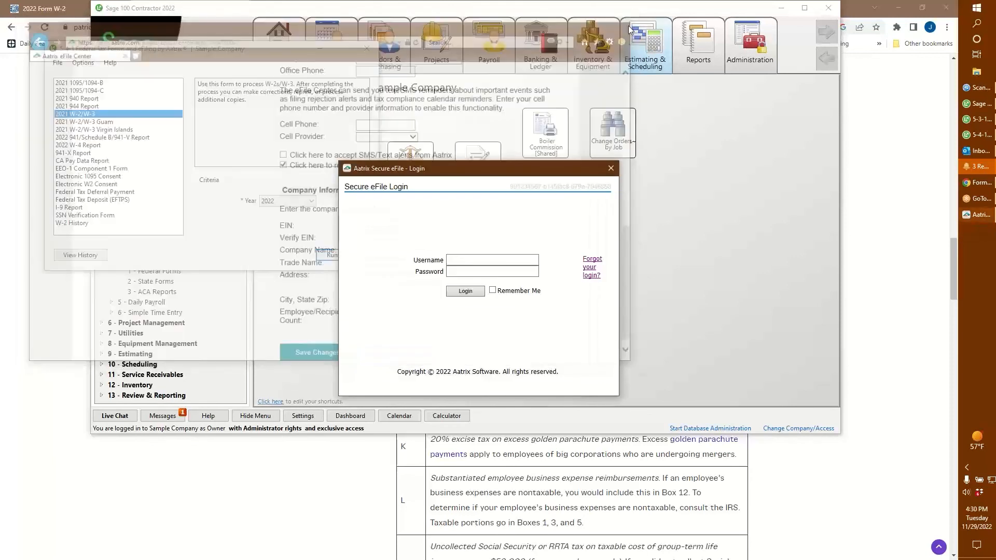